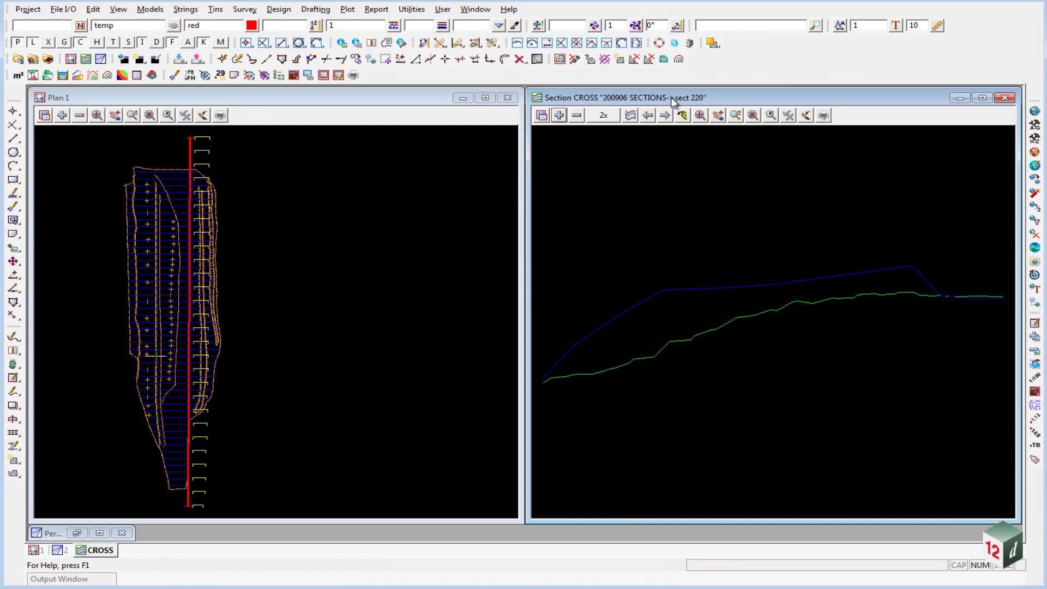
# Step: Maximise the sect 220 CROSS view, zoom into its strings, and bring up the plotting menu
pyautogui.doubleClick(627, 98)
pyautogui.click(197, 96)
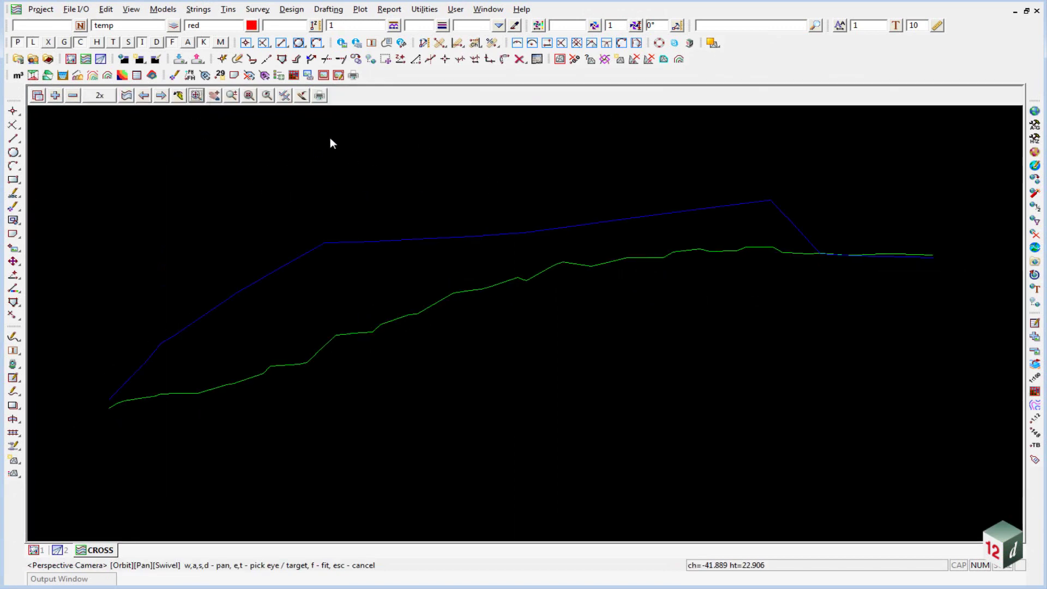
pyautogui.click(319, 96)
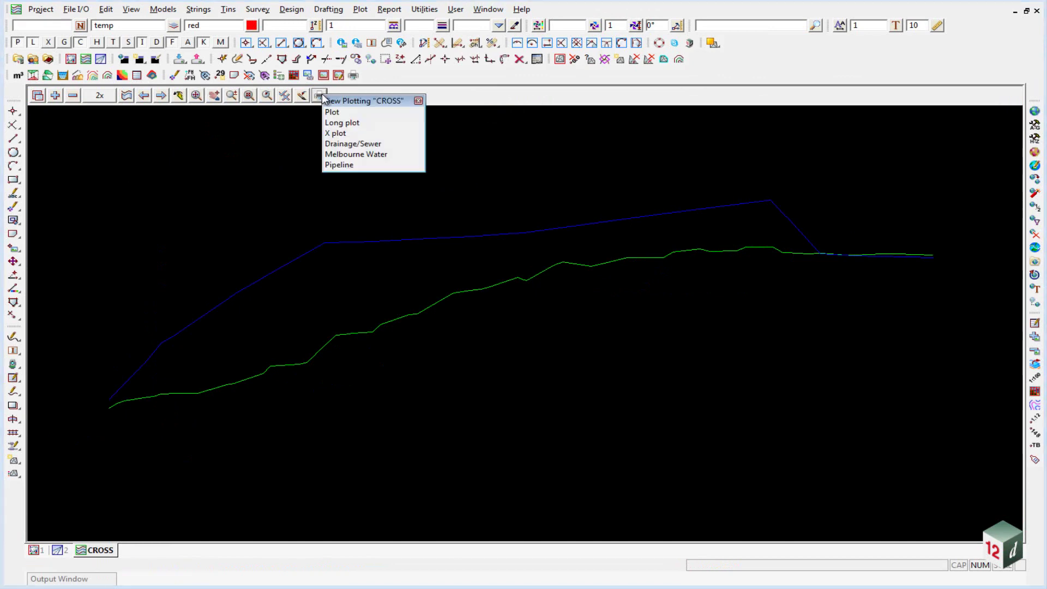
# Step: Start an X plot and browse the [User Lib] cross-section plot parameter files
pyautogui.click(342, 136)
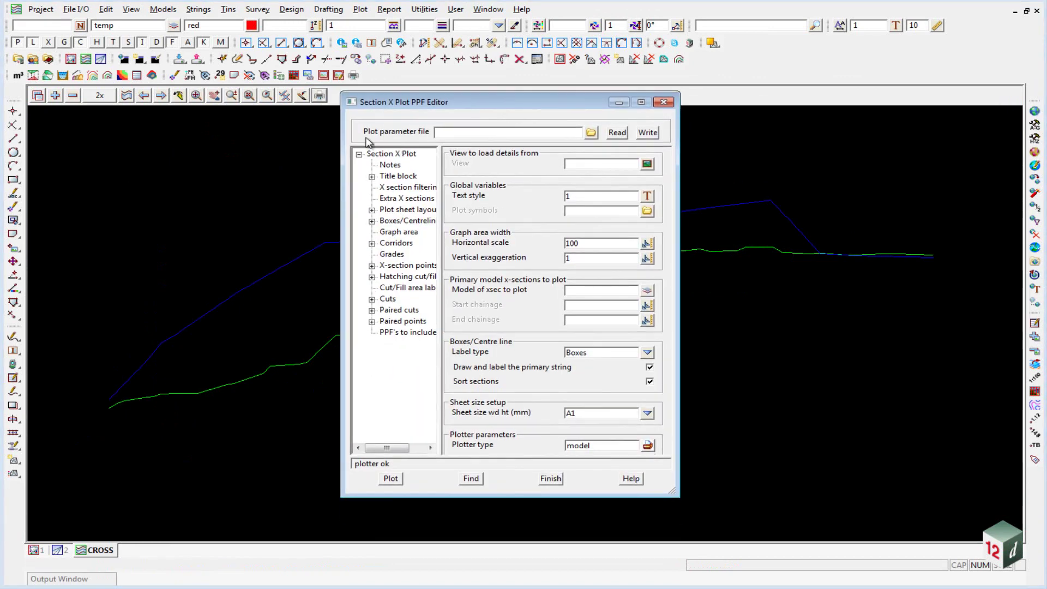
pyautogui.click(592, 133)
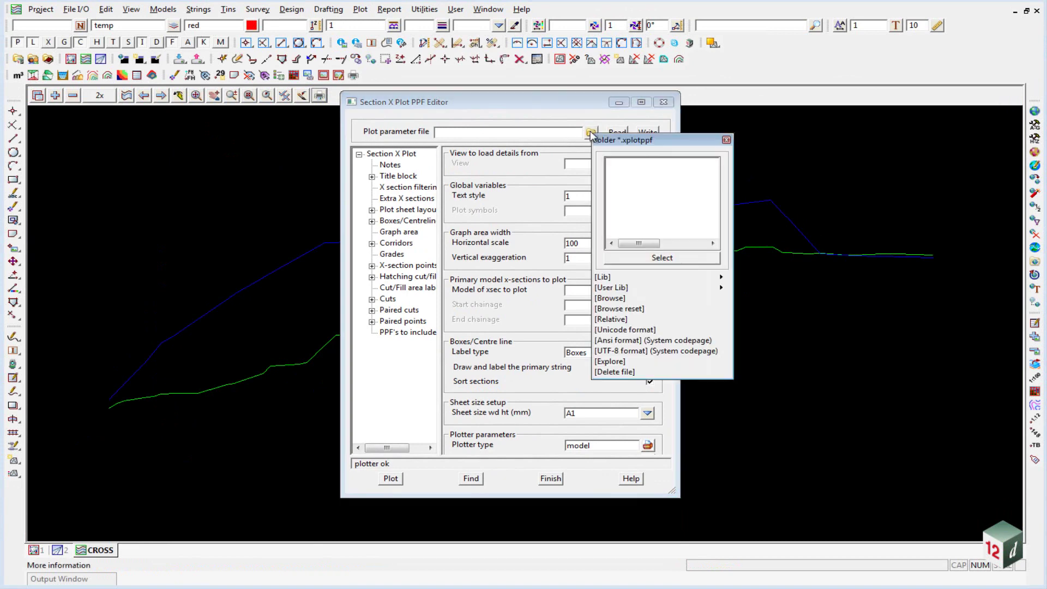
pyautogui.moveTo(721, 288)
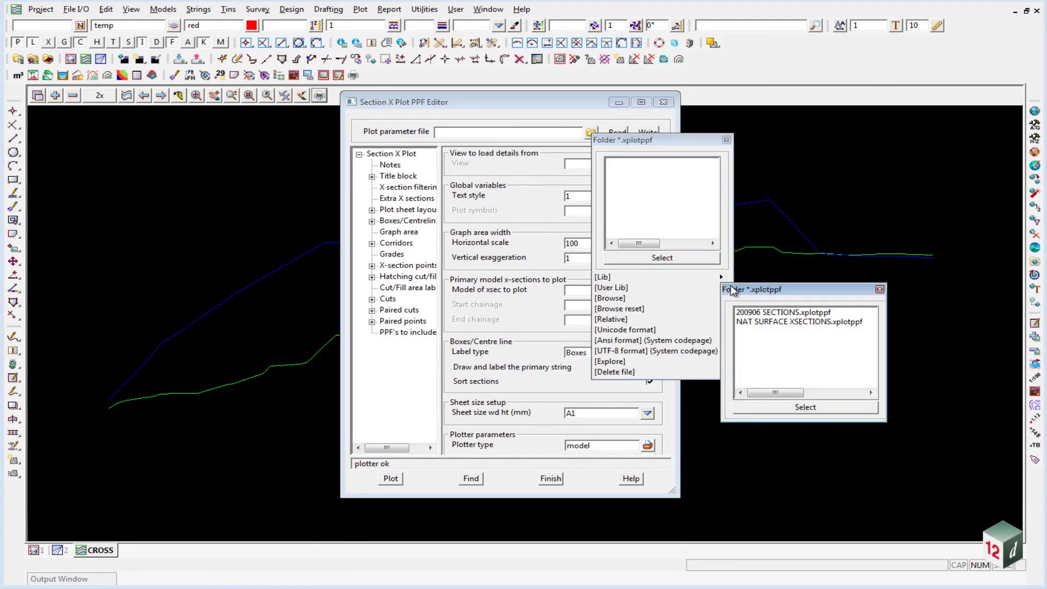
# Step: Read 200906 SECTIONS.xplotppf and set View to CROSS (scale 500, exaggeration 2)
pyautogui.doubleClick(765, 313)
pyautogui.click(612, 135)
pyautogui.moveTo(552, 104); pyautogui.dragTo(575, 92)
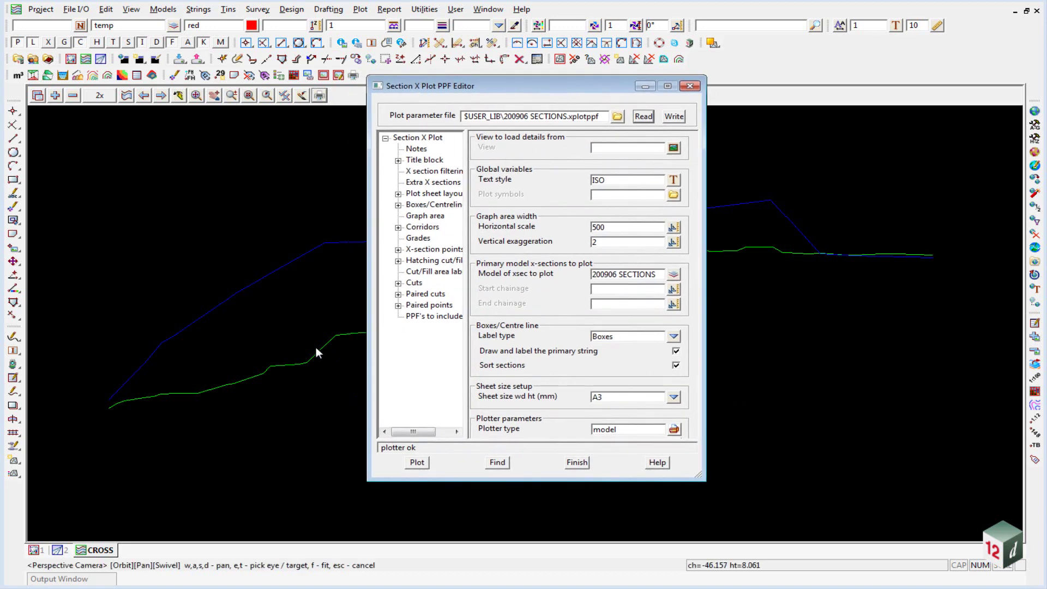
pyautogui.click(674, 147)
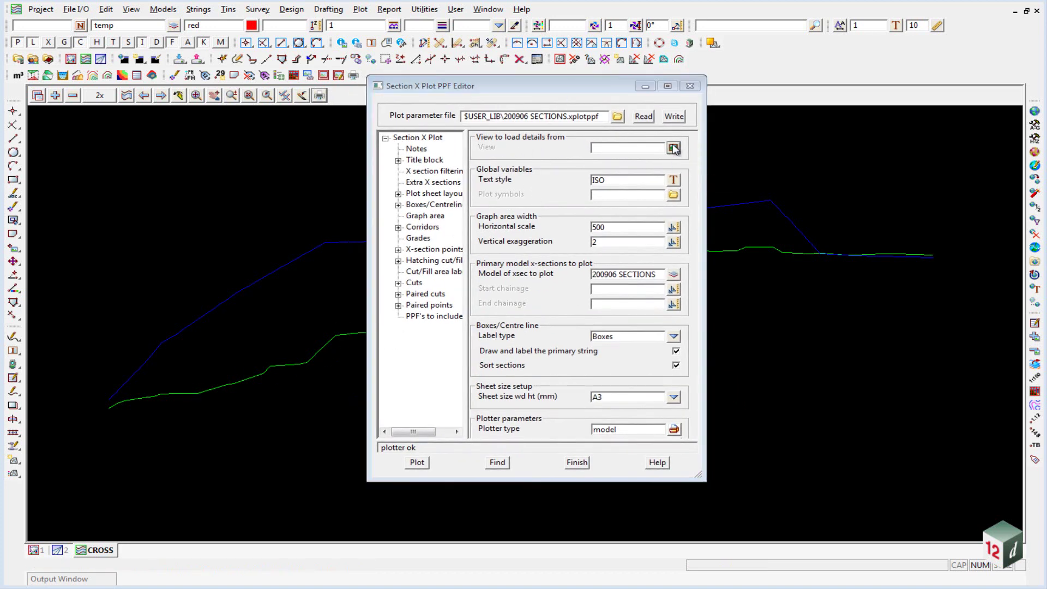
pyautogui.click(700, 165)
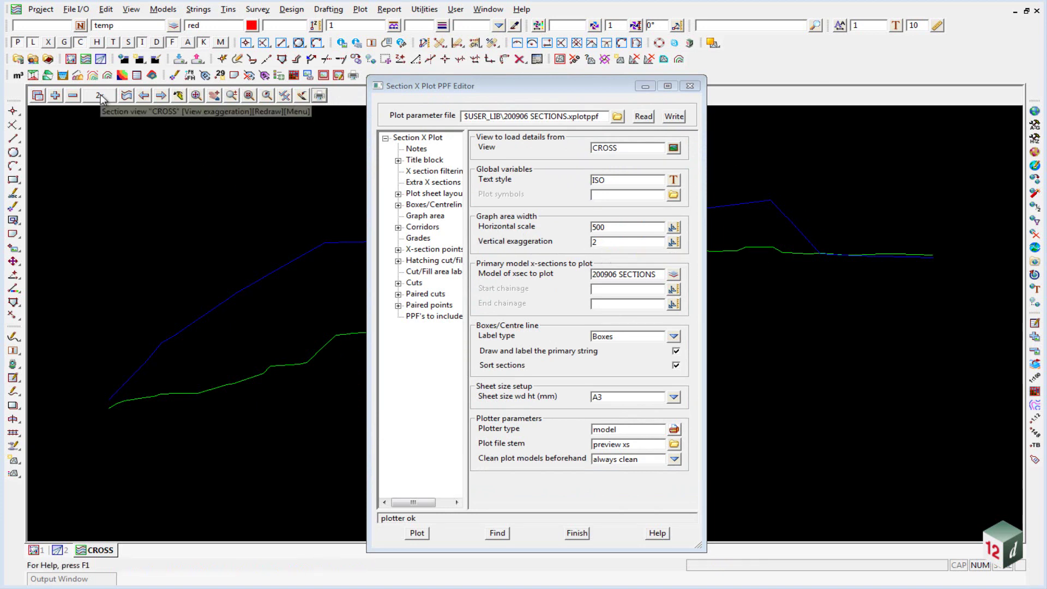
# Step: Review horizontal scale 500, model 200906 SECTIONS, A3 sheet size and the plot file stem
pyautogui.click(616, 227)
pyautogui.doubleClick(620, 227)
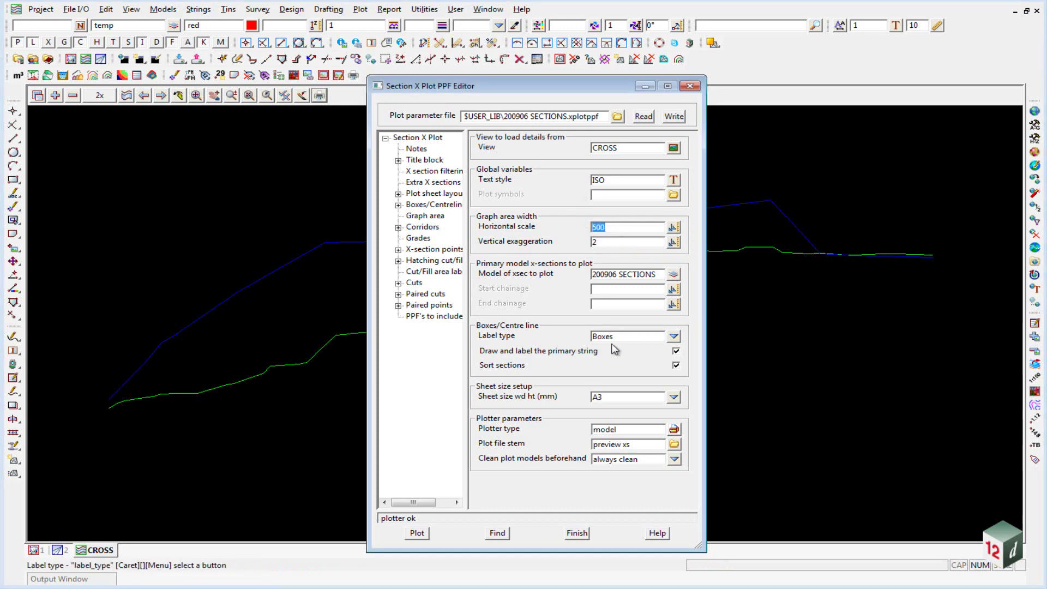
pyautogui.moveTo(656, 274); pyautogui.dragTo(571, 274)
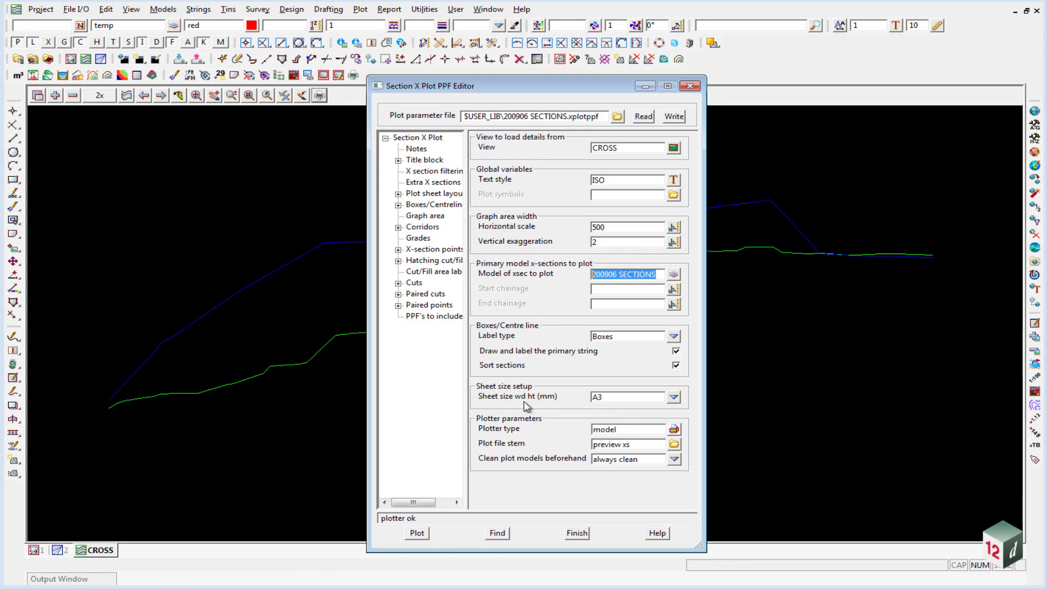
pyautogui.click(594, 396)
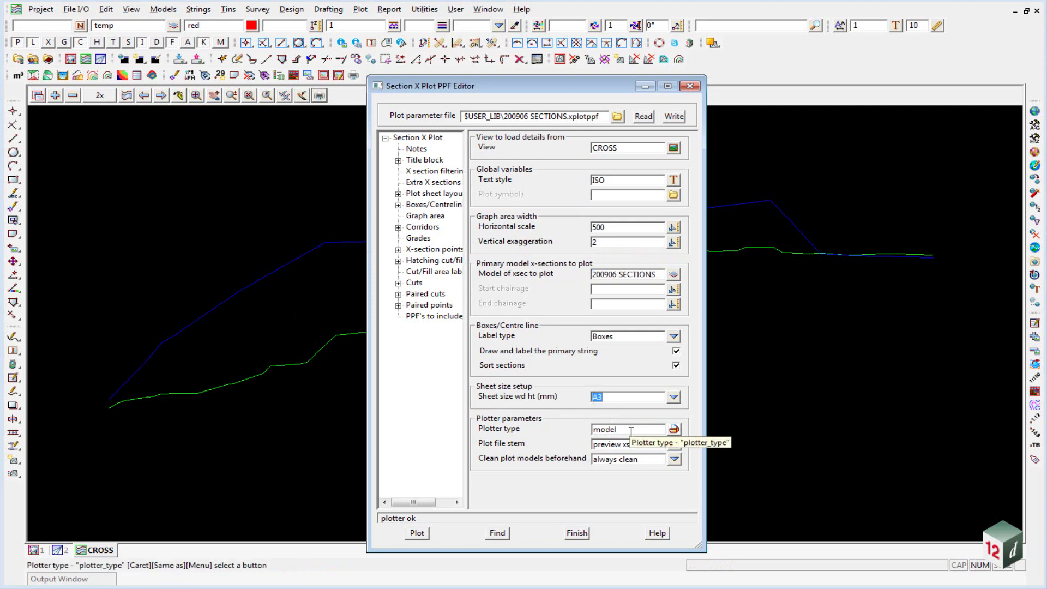
pyautogui.moveTo(641, 445); pyautogui.dragTo(605, 445)
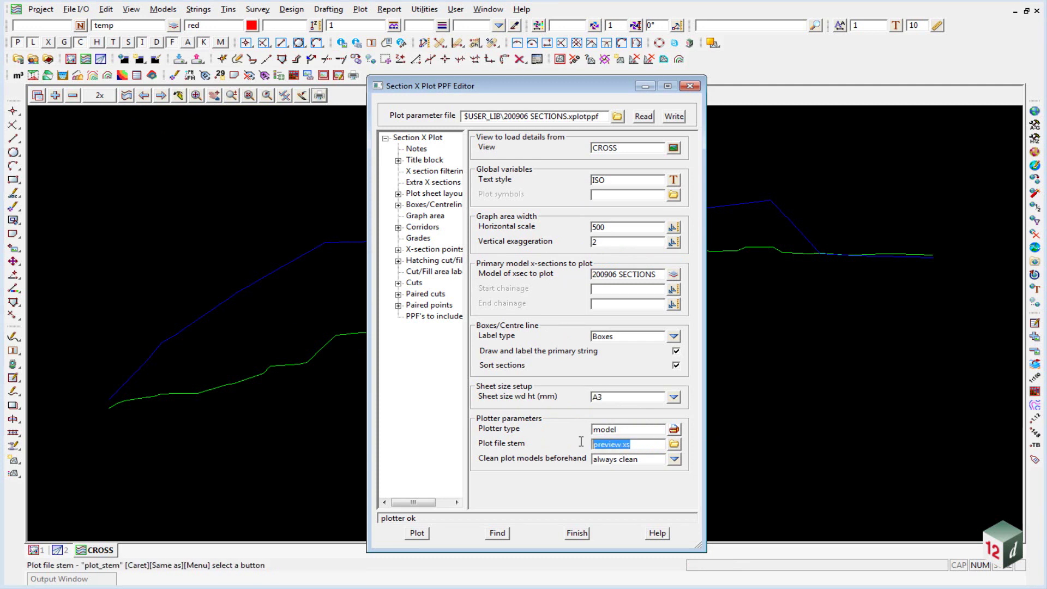
# Step: Plot the cross-section sheets from the PPF Editor
pyautogui.moveTo(618, 92); pyautogui.dragTo(937, 63)
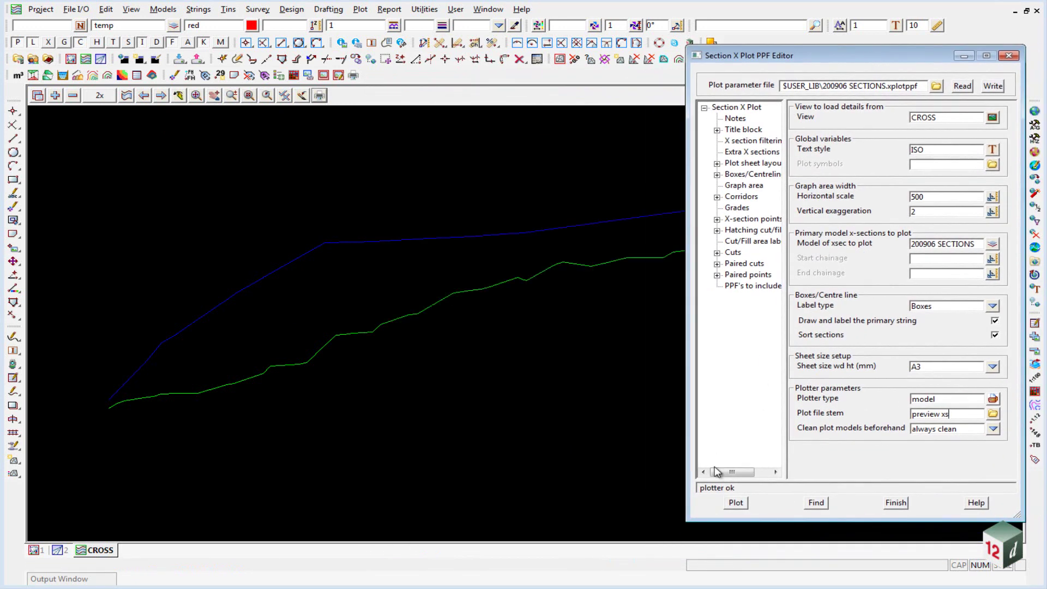
pyautogui.click(734, 500)
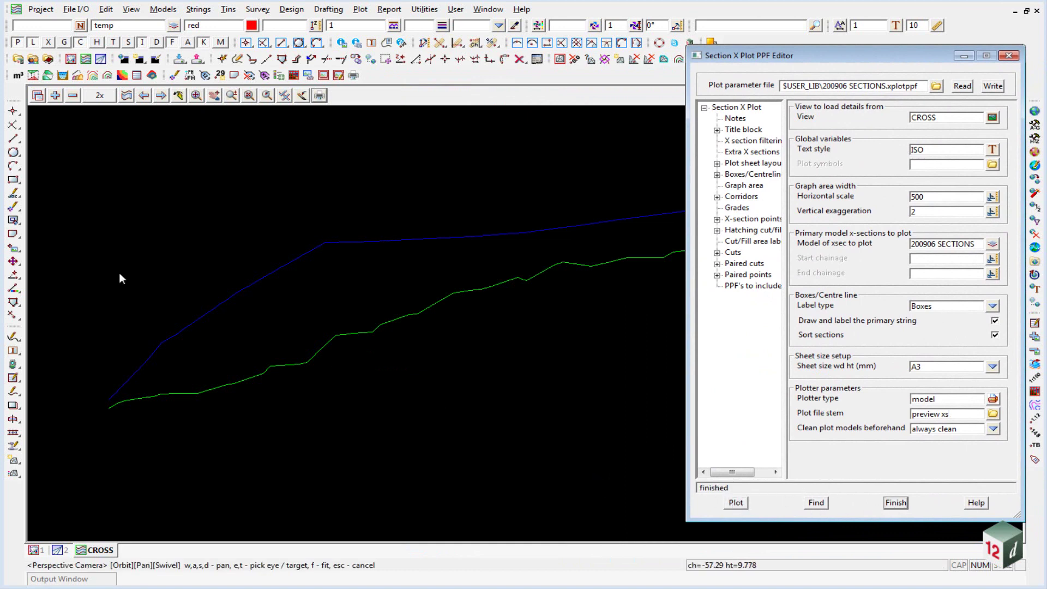
pyautogui.click(70, 58)
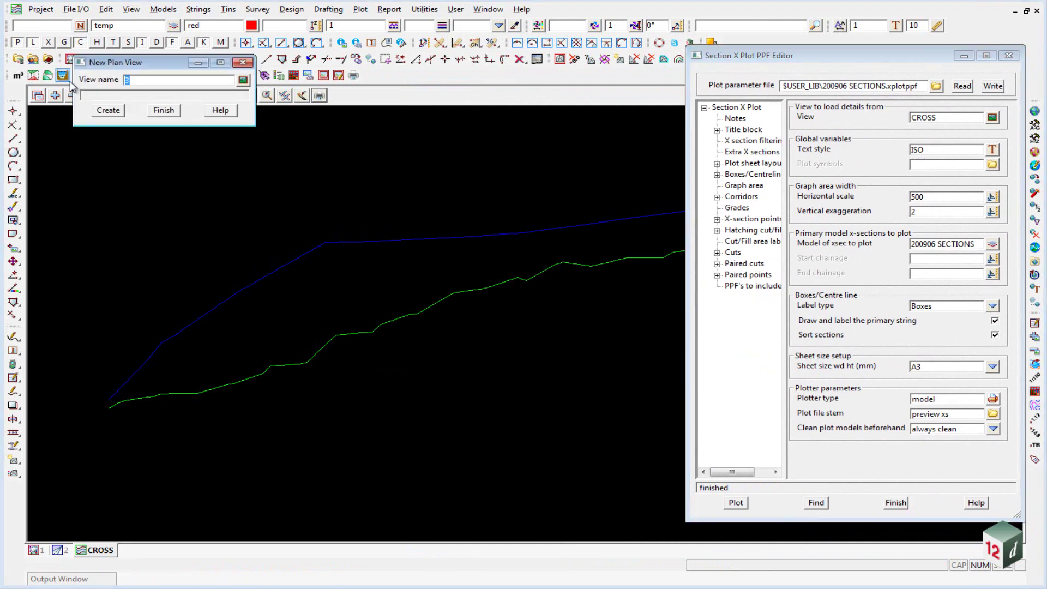
# Step: Create a maximised plan view named PREVIEW and add the preview xs1 model to it
pyautogui.write('PREVIEW')
pyautogui.press('Return')
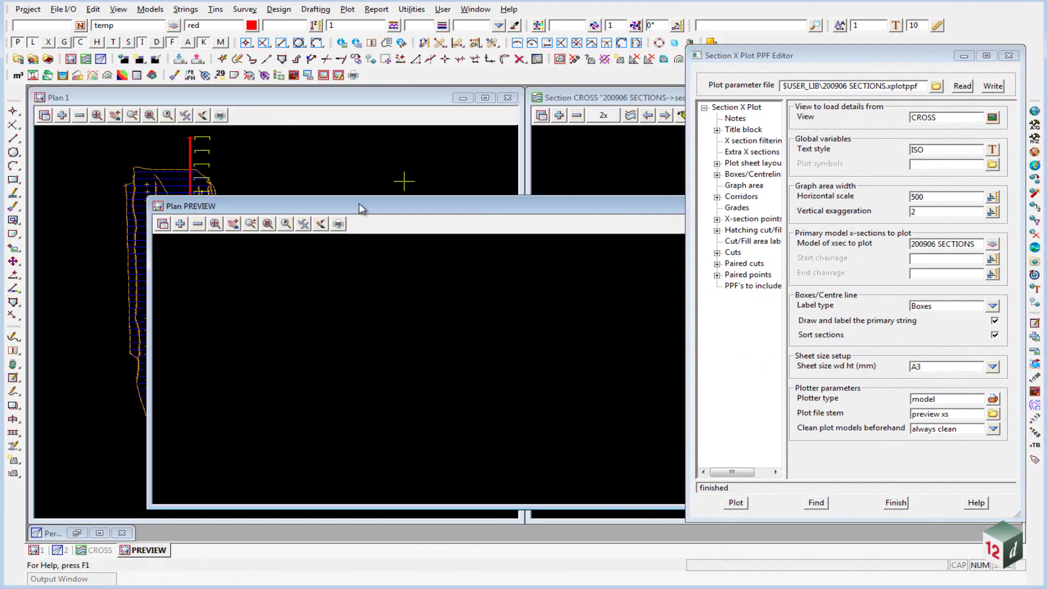
pyautogui.doubleClick(363, 206)
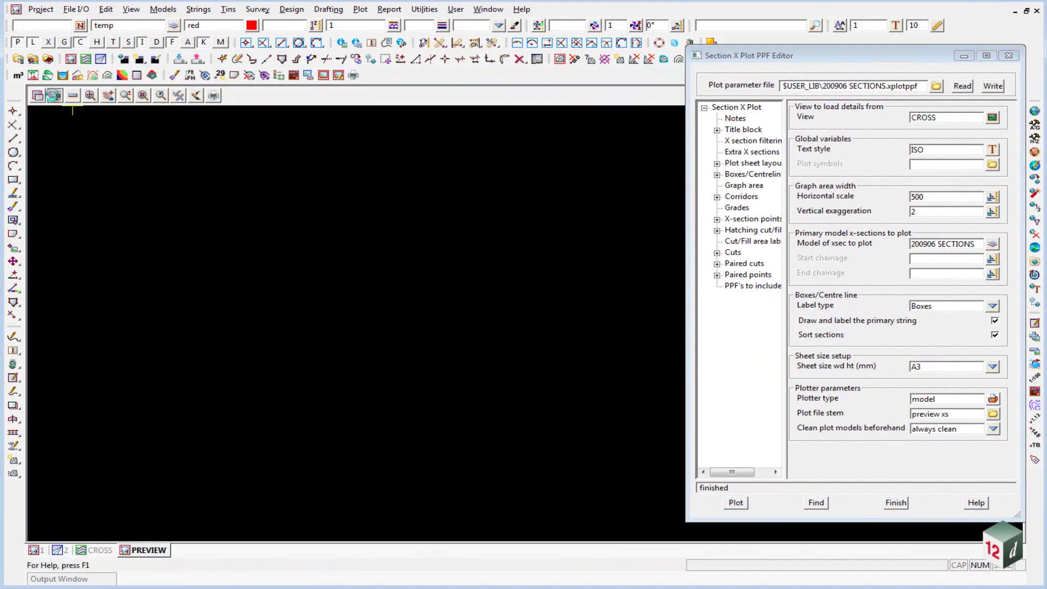
pyautogui.click(52, 95)
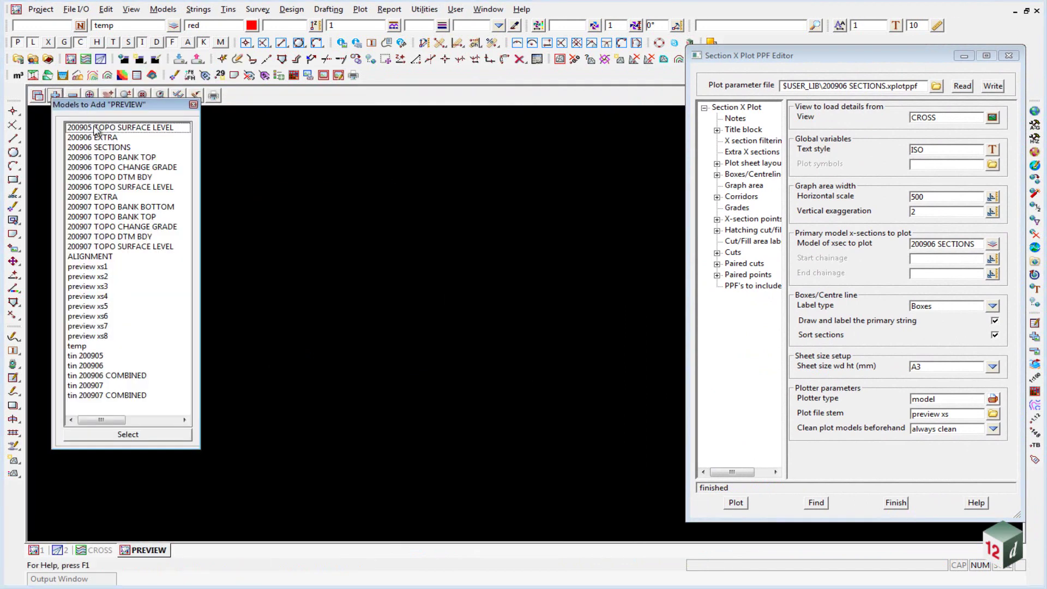
pyautogui.doubleClick(83, 268)
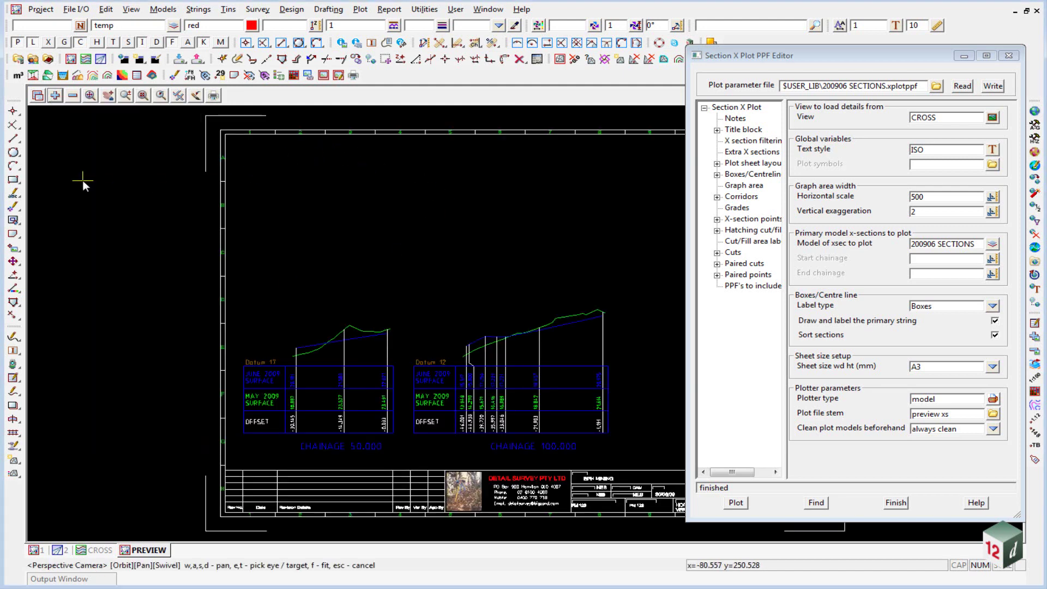
pyautogui.scroll(3, 83, 186)
pyautogui.scroll(3, 218, 255)
pyautogui.moveTo(778, 58); pyautogui.dragTo(531, 61)
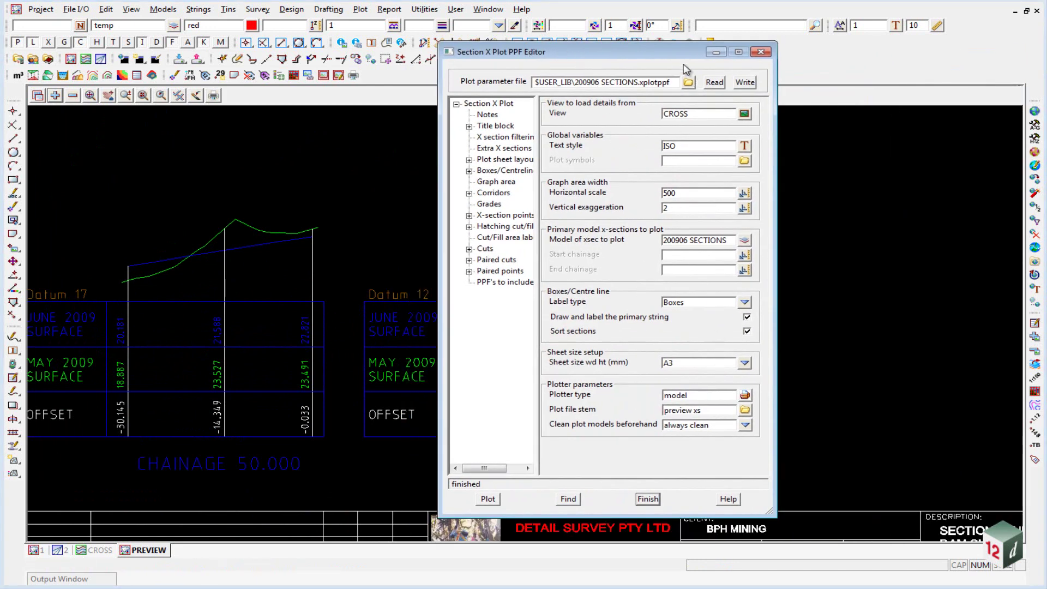
# Step: Show Title block > User title info from A3SECTION.tbf, checking values like DAM SURFACE and JUNE 2009
pyautogui.click(493, 127)
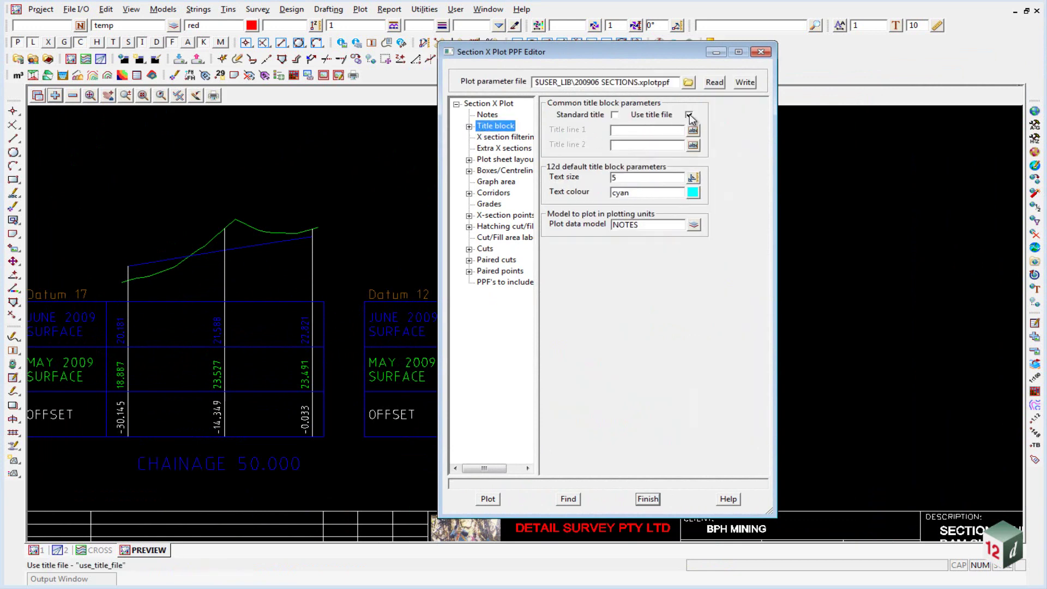
pyautogui.click(469, 126)
pyautogui.click(509, 138)
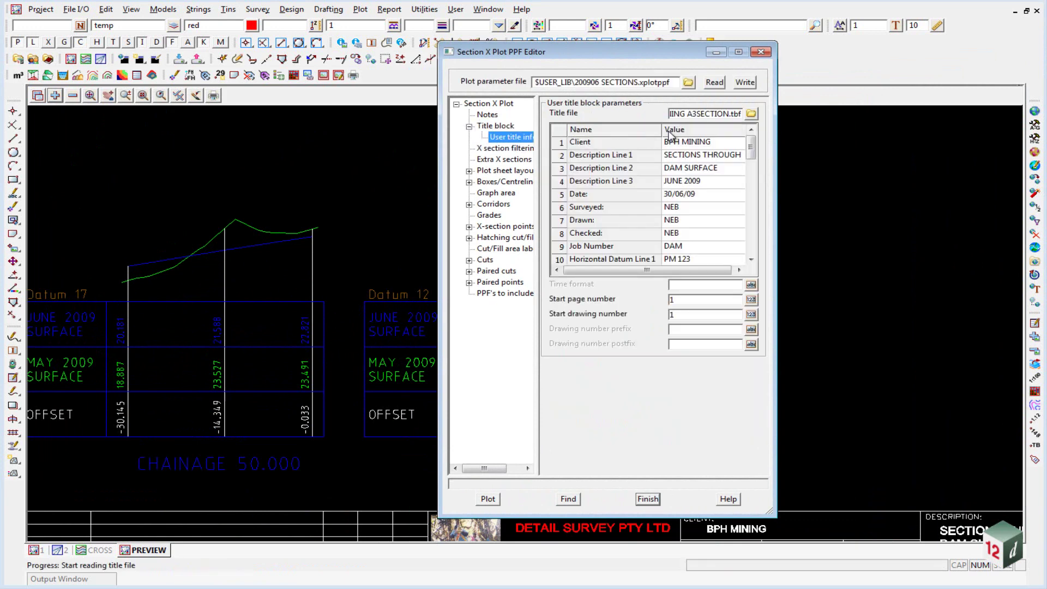
pyautogui.click(689, 113)
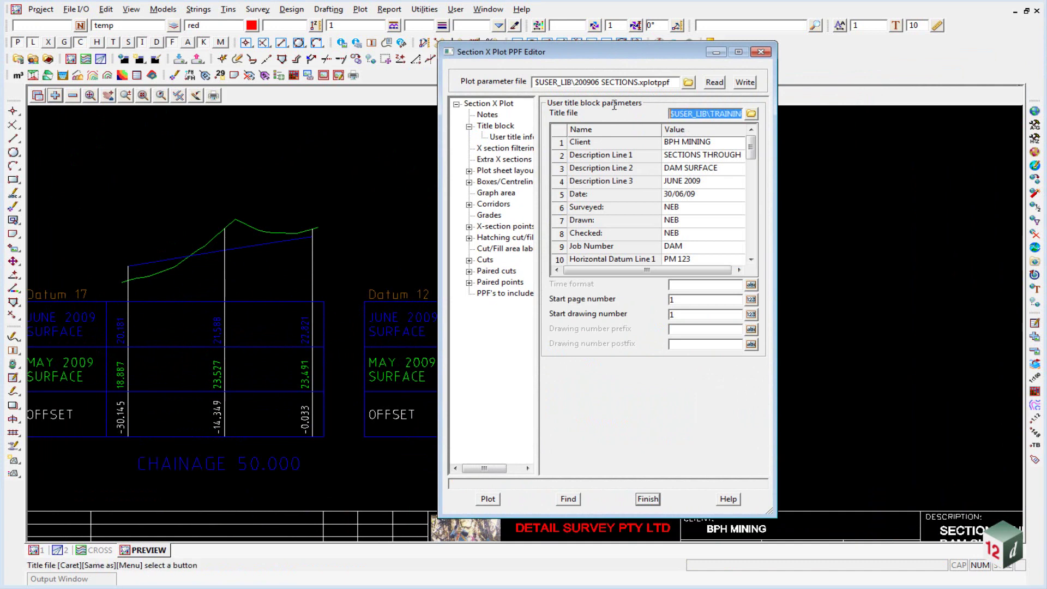
pyautogui.moveTo(688, 113); pyautogui.dragTo(760, 112)
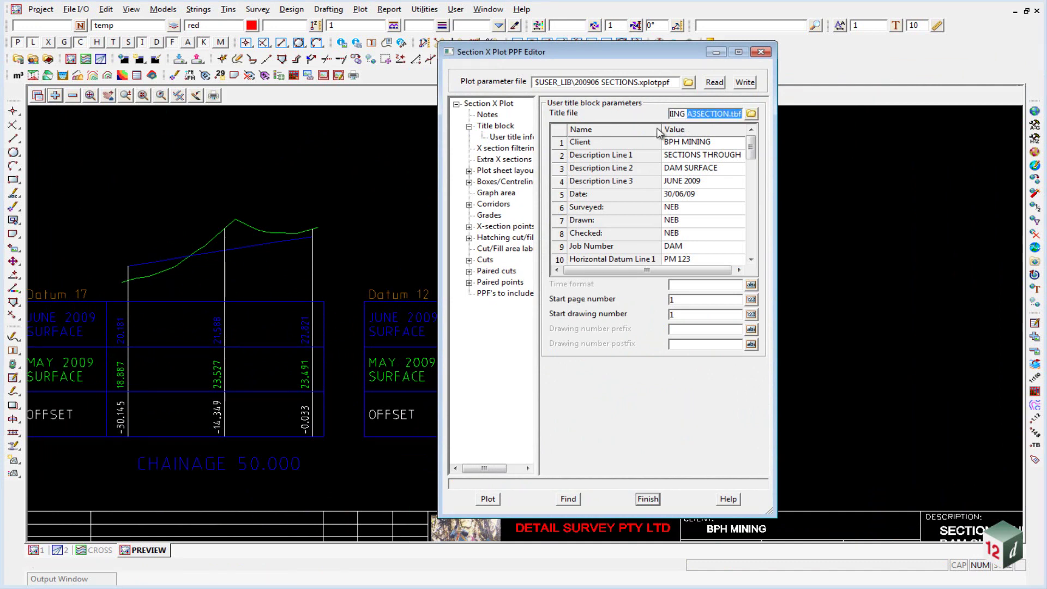
pyautogui.click(686, 131)
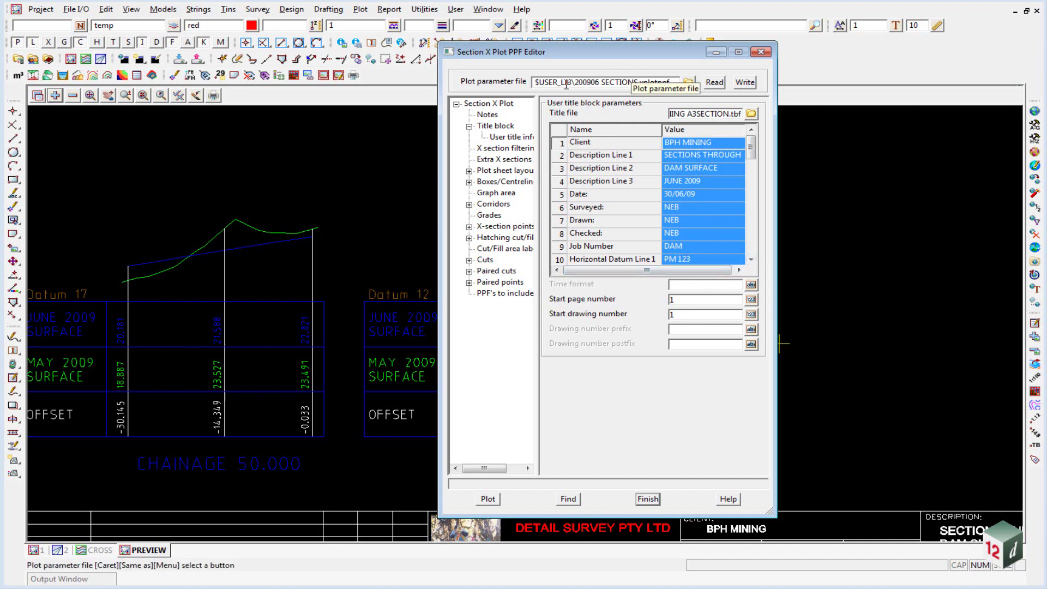
pyautogui.click(701, 184)
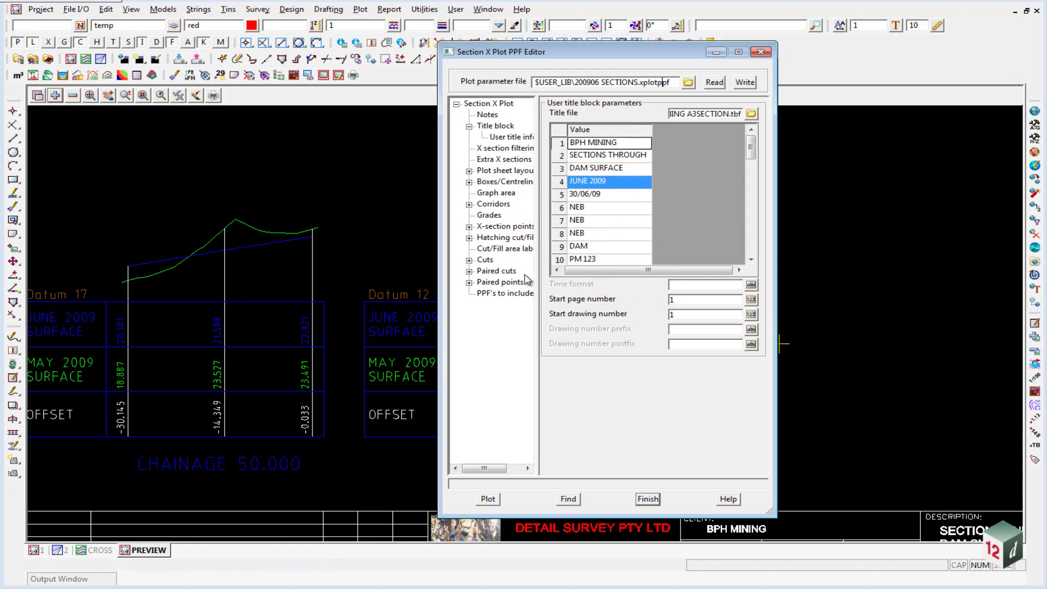
# Step: Check the section lines on the strings in plan view 1
pyautogui.scroll(-4, 220, 185)
pyautogui.scroll(4, 309, 284)
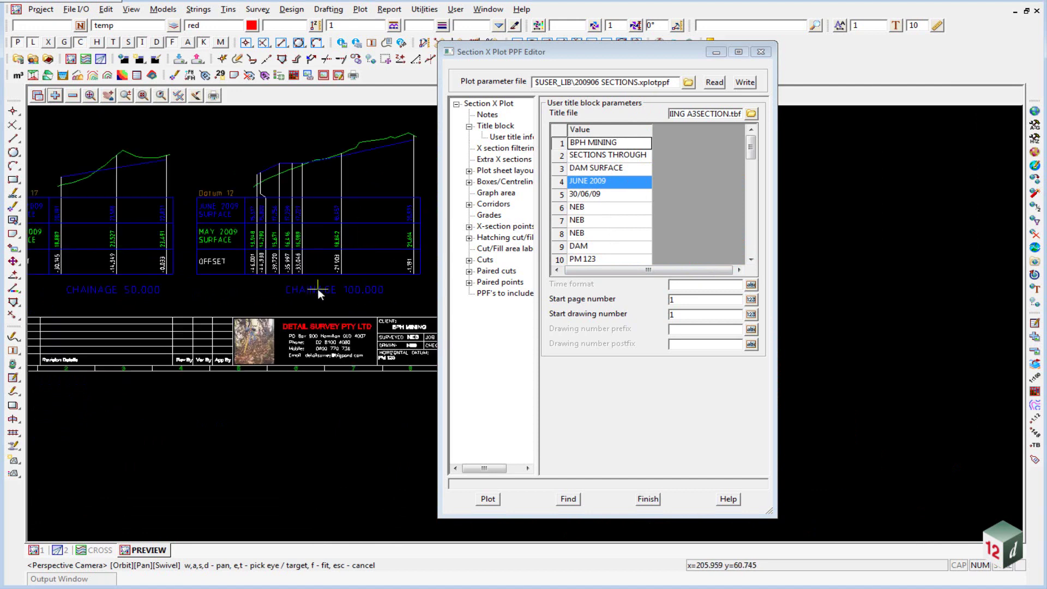
pyautogui.scroll(-1, 319, 295)
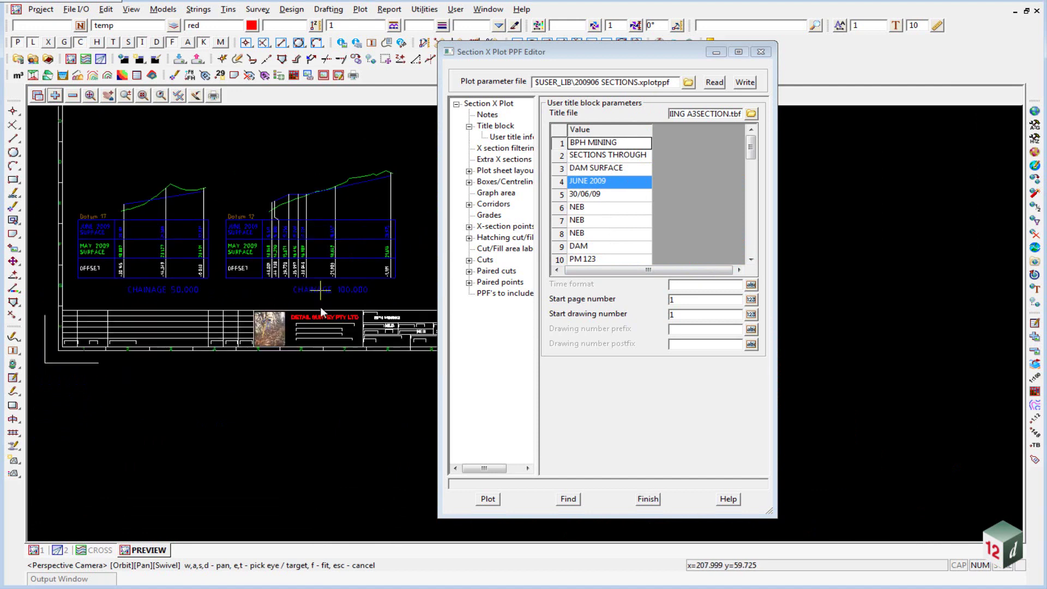
pyautogui.click(37, 550)
pyautogui.scroll(4, 194, 277)
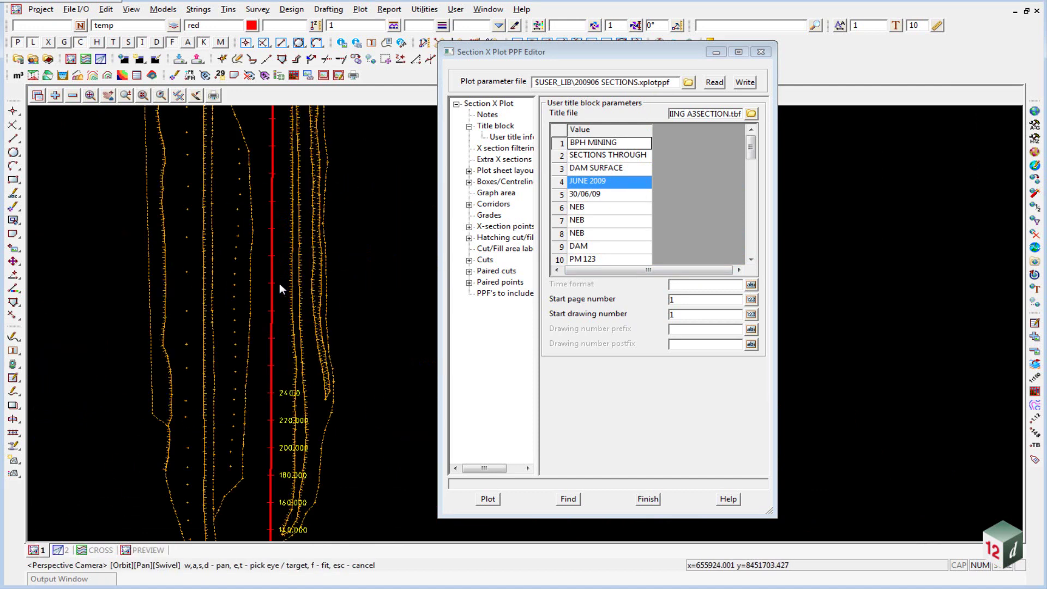
pyautogui.scroll(3, 279, 284)
# Step: Return to PREVIEW and show X section filtering: blue, interval 50, culling tolerance 3
pyautogui.hotkey('ctrl', 'Tab')
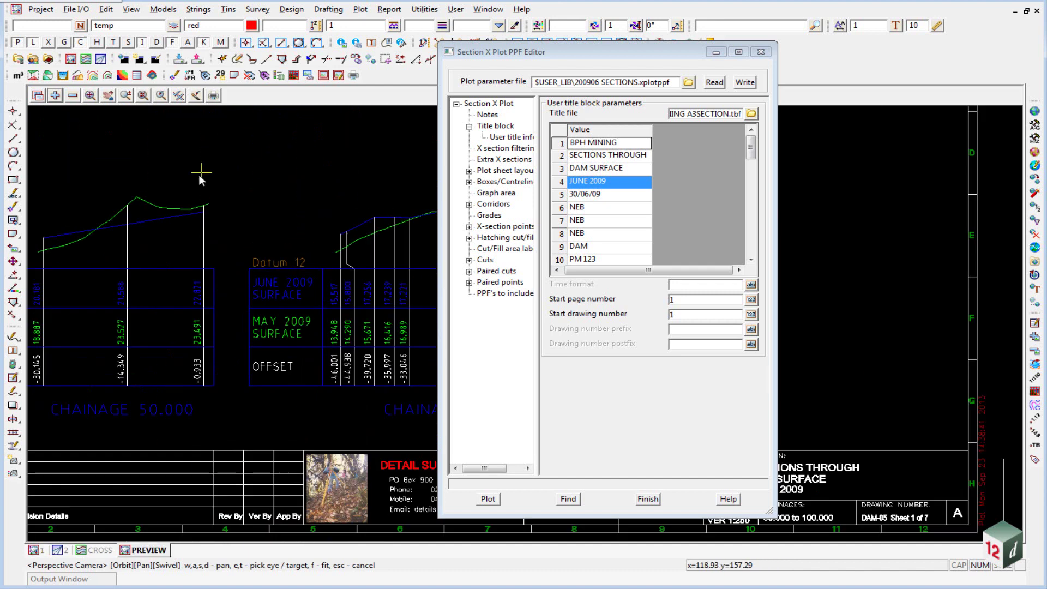
pyautogui.scroll(2, 70, 188)
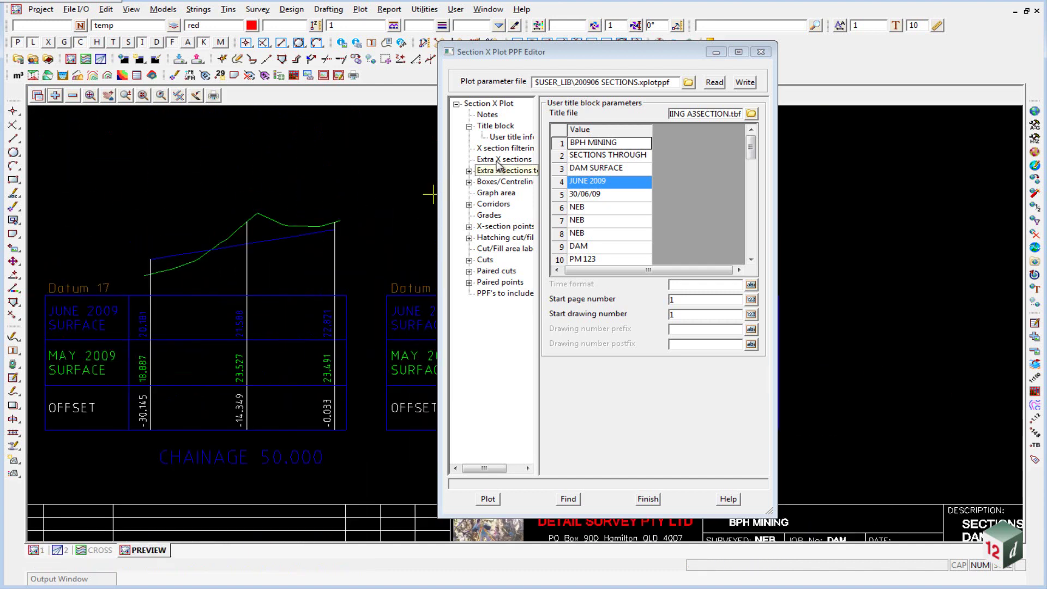
pyautogui.click(521, 150)
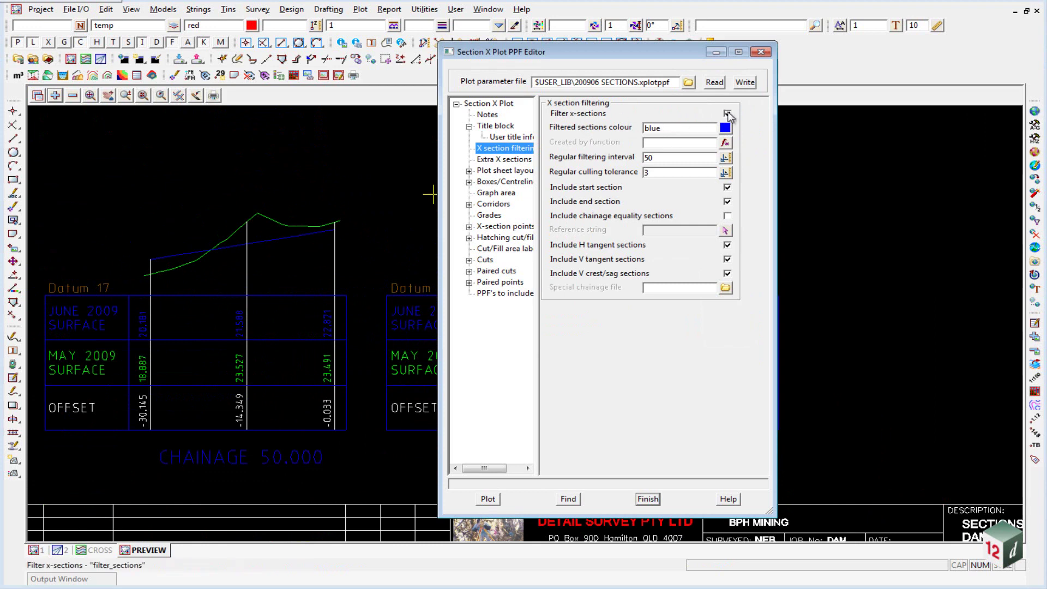
# Step: Inspect the 50 filtering interval on the preview, then show the Plot sheet layout extensions and centreline settings
pyautogui.click(662, 157)
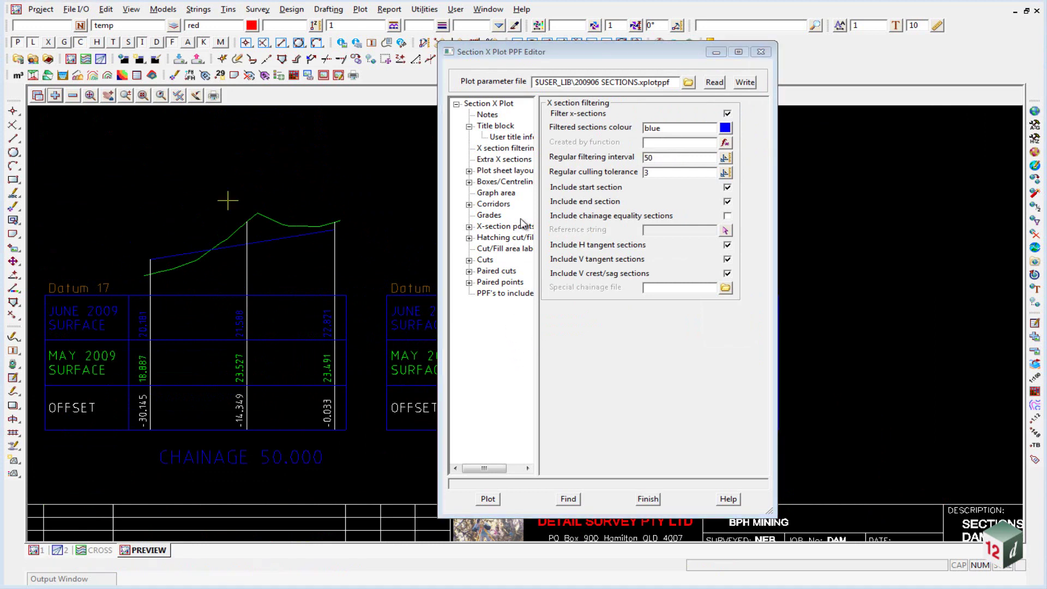
pyautogui.scroll(3, 344, 226)
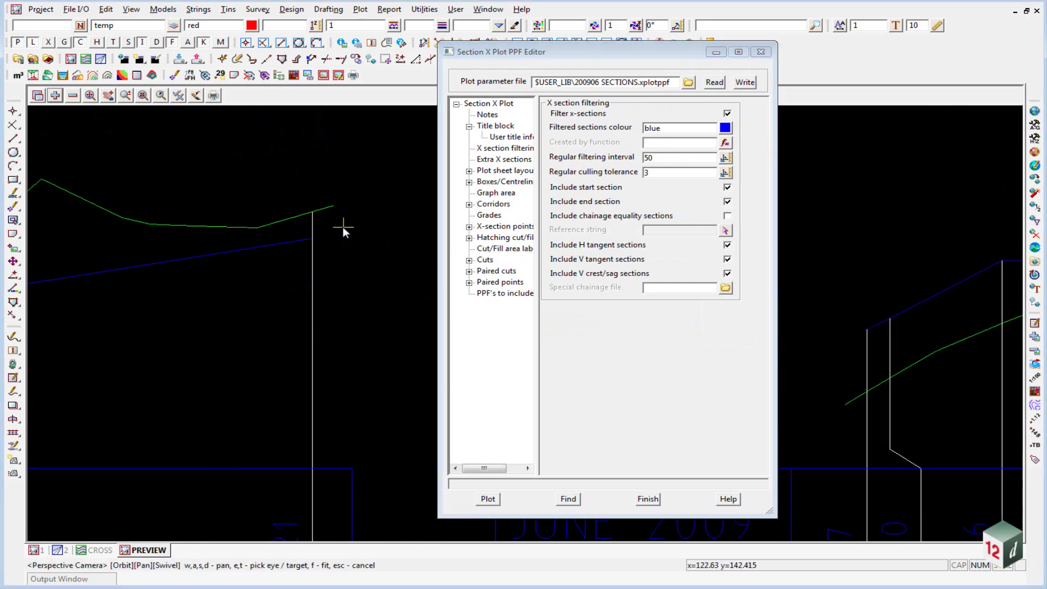
pyautogui.scroll(-3, 308, 218)
pyautogui.scroll(3, 107, 267)
pyautogui.scroll(-3, 56, 247)
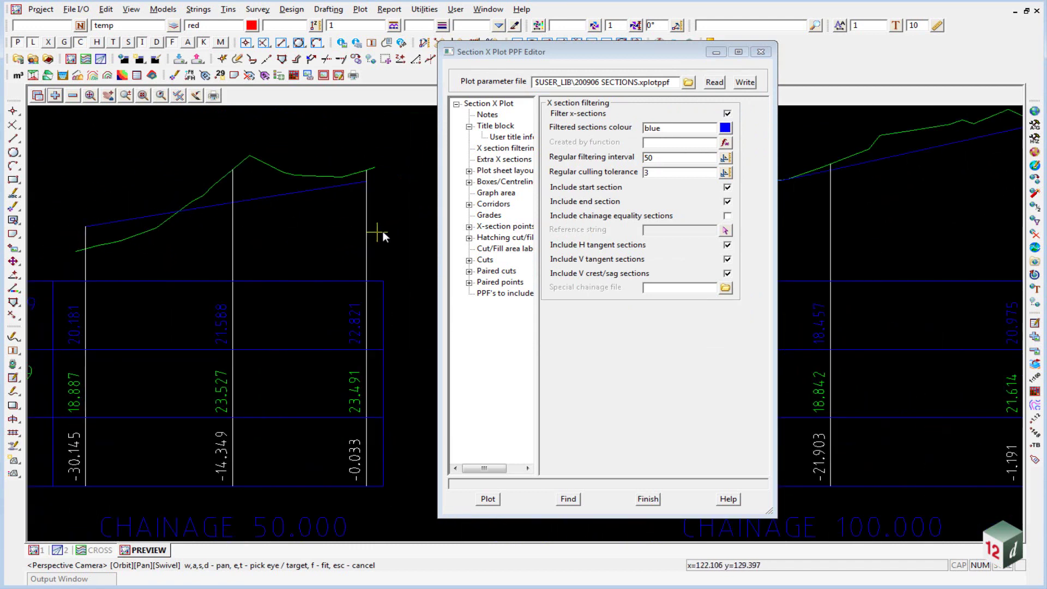
pyautogui.click(499, 171)
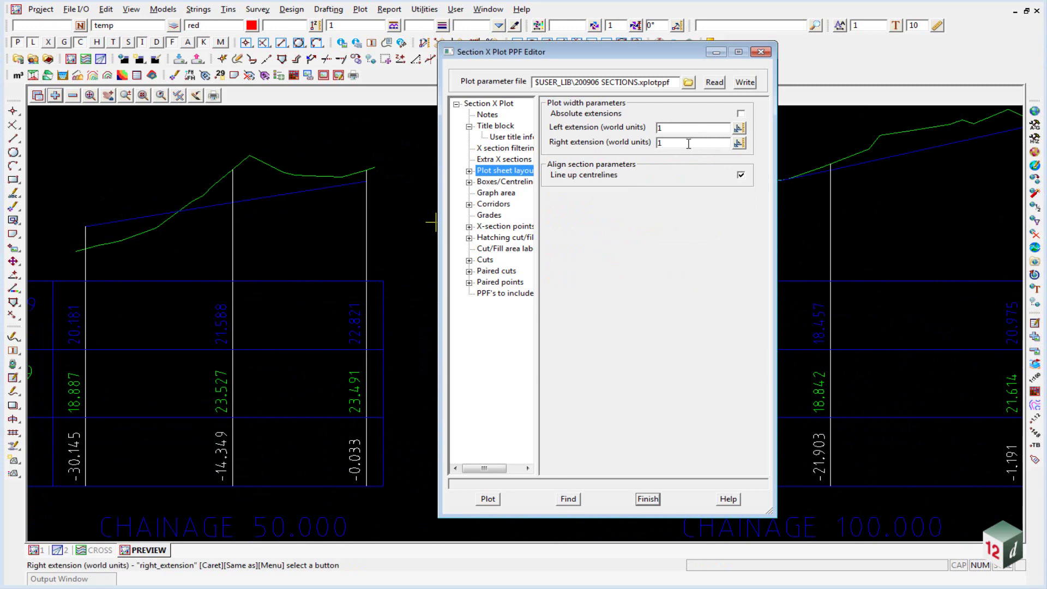
# Step: Expand Plot sheet layout to the Margins page and widen the editor to show every field
pyautogui.click(469, 171)
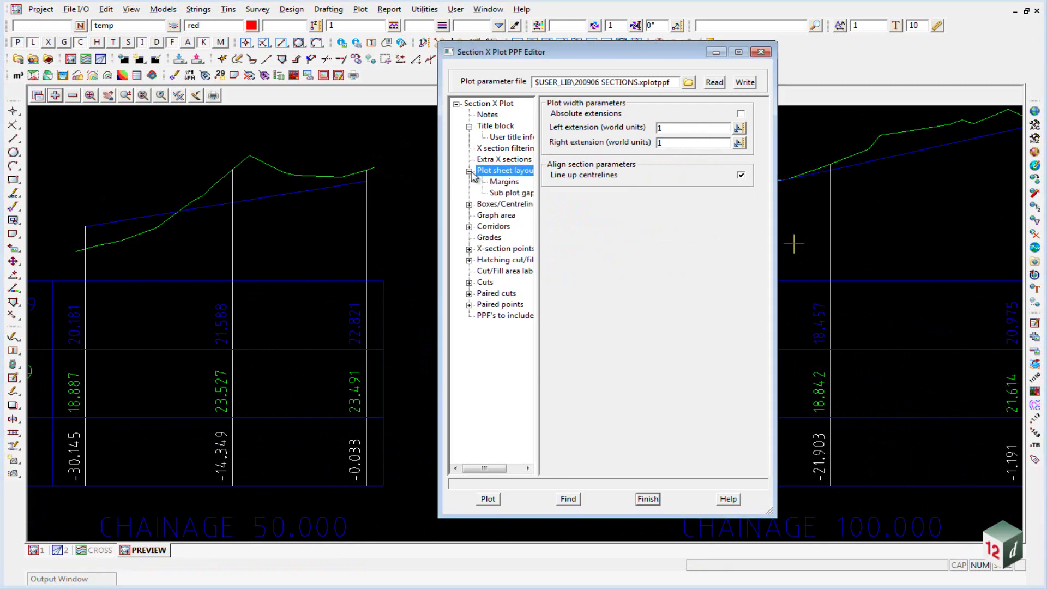
pyautogui.click(512, 182)
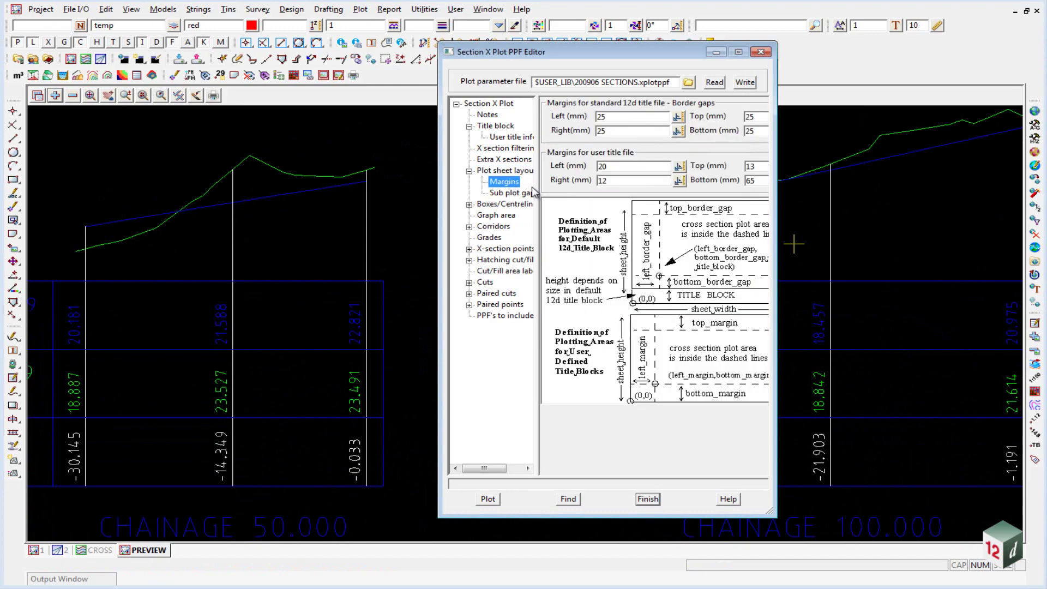
pyautogui.moveTo(776, 178); pyautogui.dragTo(923, 178)
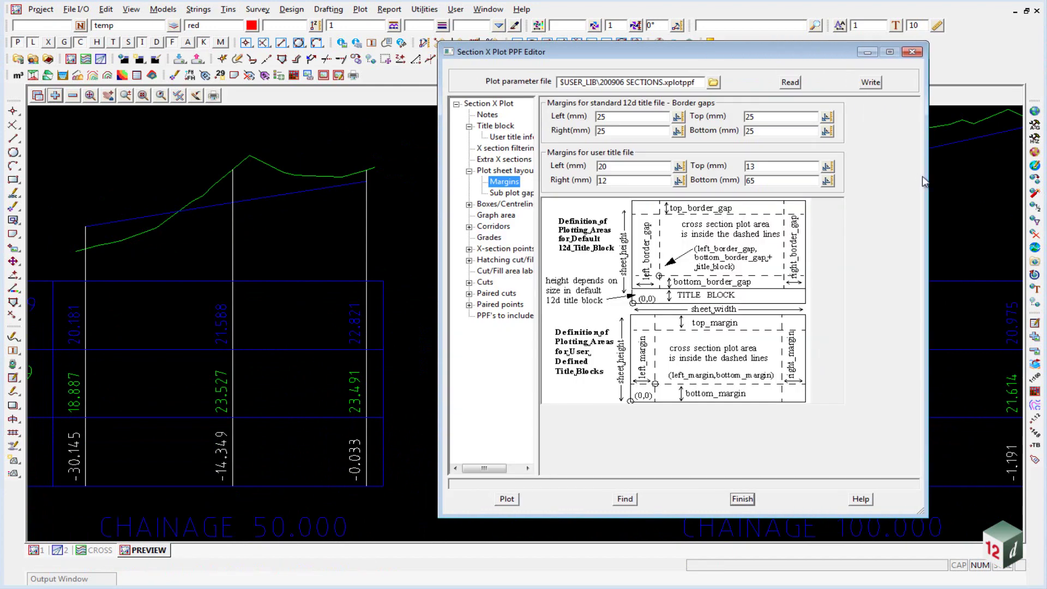
pyautogui.scroll(-5, 200, 226)
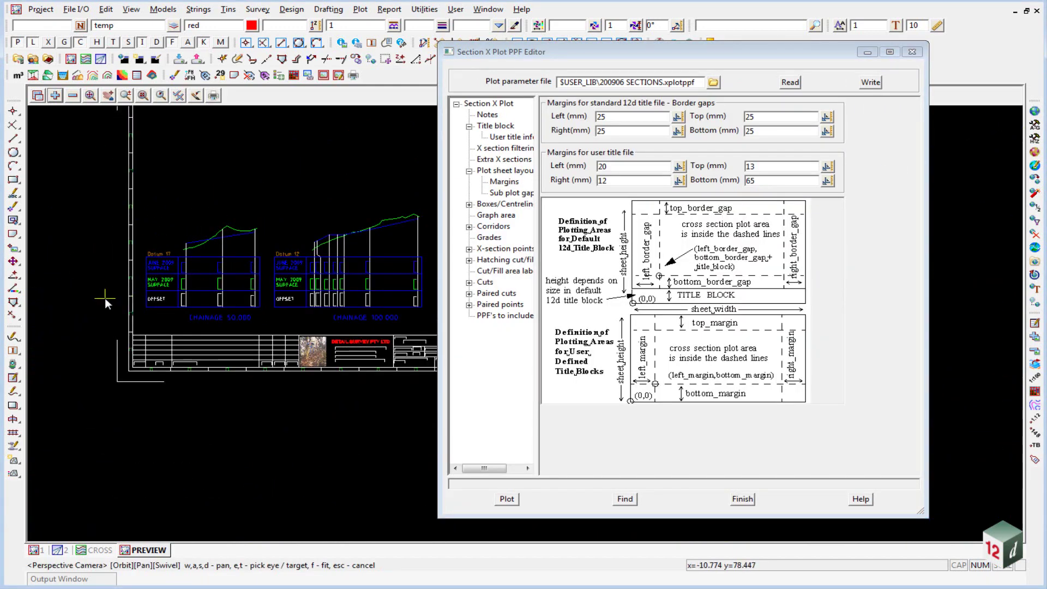
pyautogui.scroll(-3, 165, 334)
pyautogui.scroll(2, 271, 306)
pyautogui.scroll(-2, 401, 314)
pyautogui.scroll(3, 169, 312)
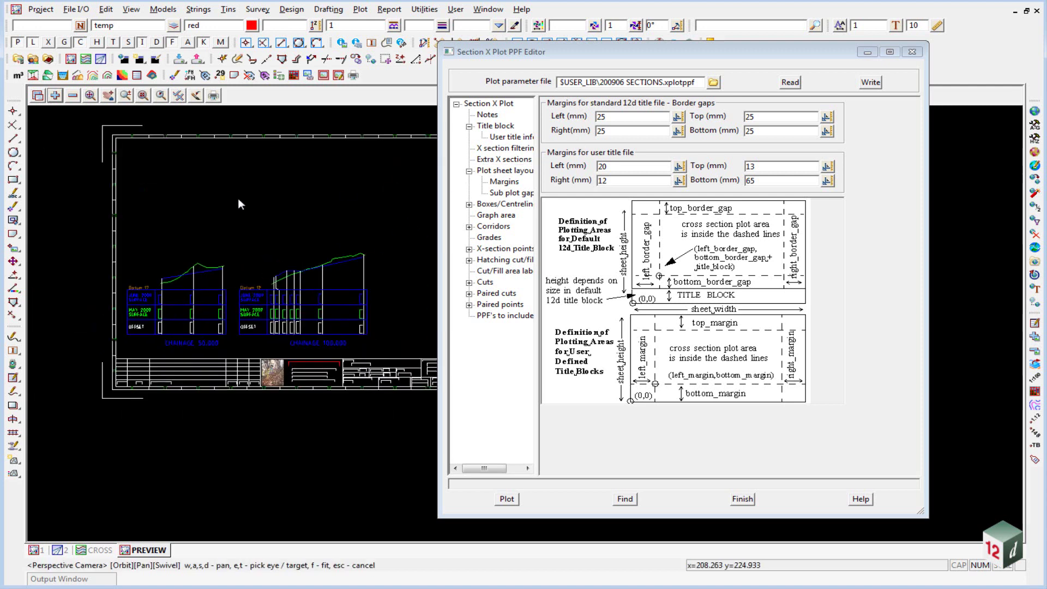
pyautogui.scroll(2, 192, 277)
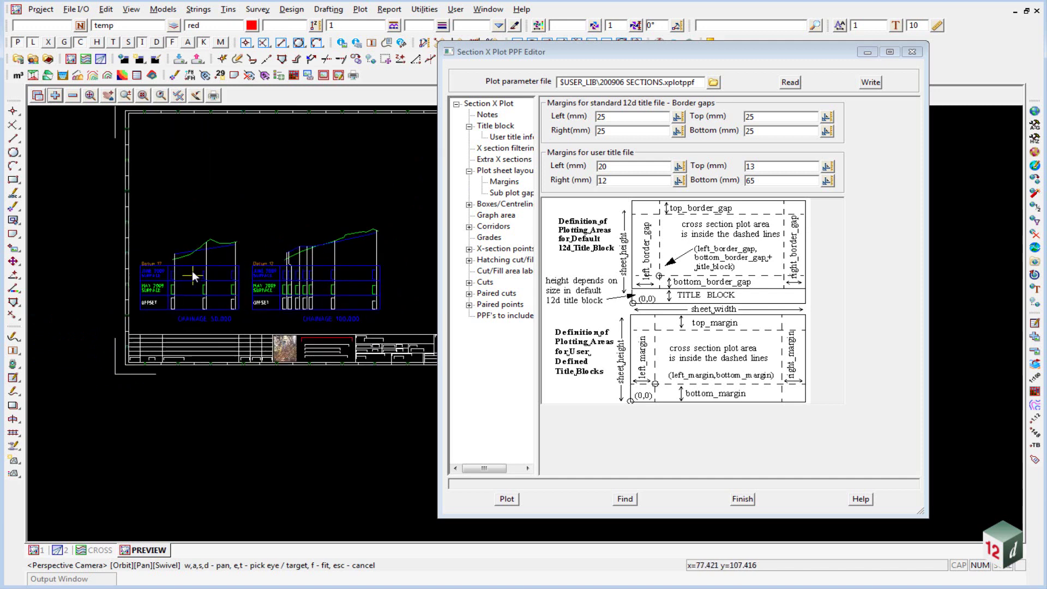
pyautogui.scroll(-2, 327, 214)
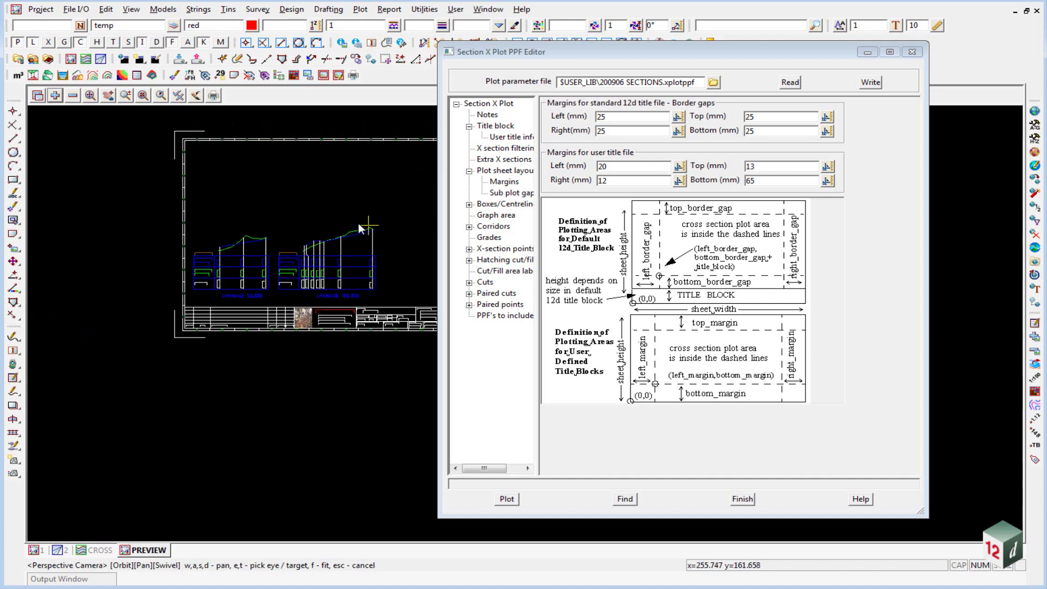
# Step: Show the Sub plot gap page with left, right, top and bottom gaps of 5 mm
pyautogui.click(513, 194)
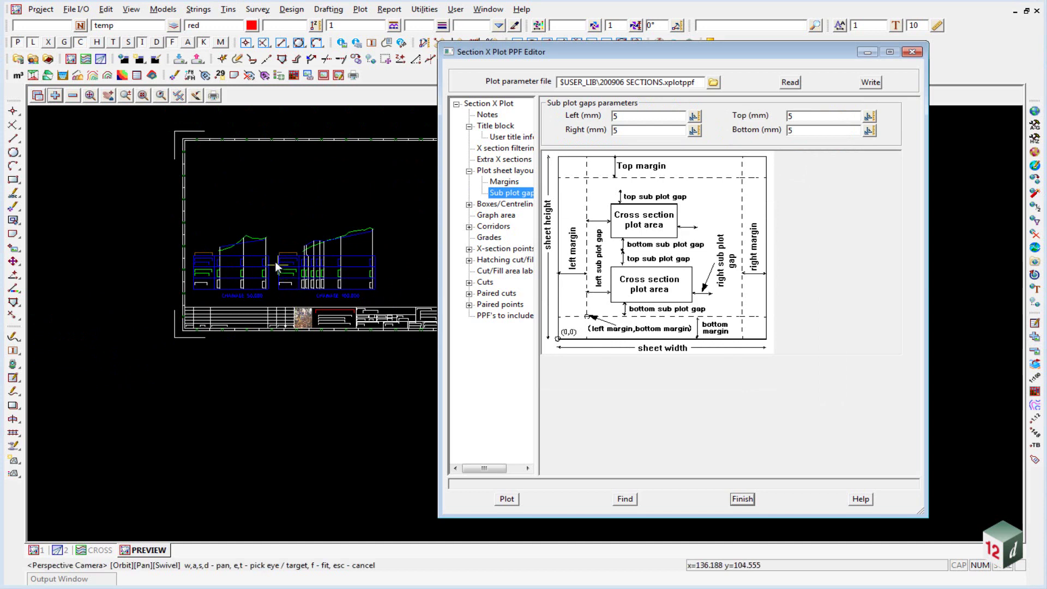
pyautogui.scroll(5, 274, 274)
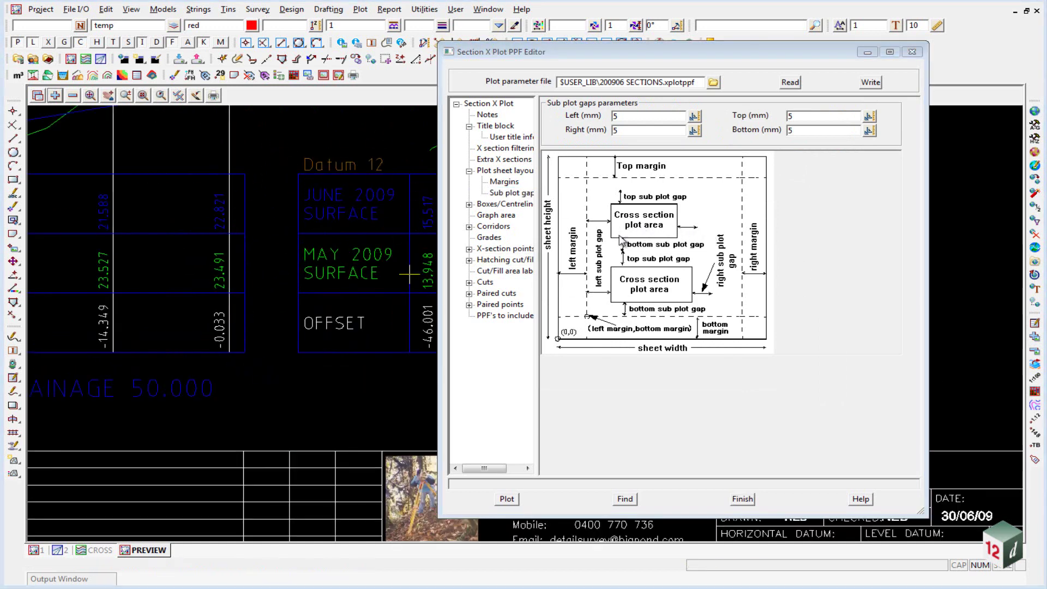
pyautogui.scroll(-3, 265, 232)
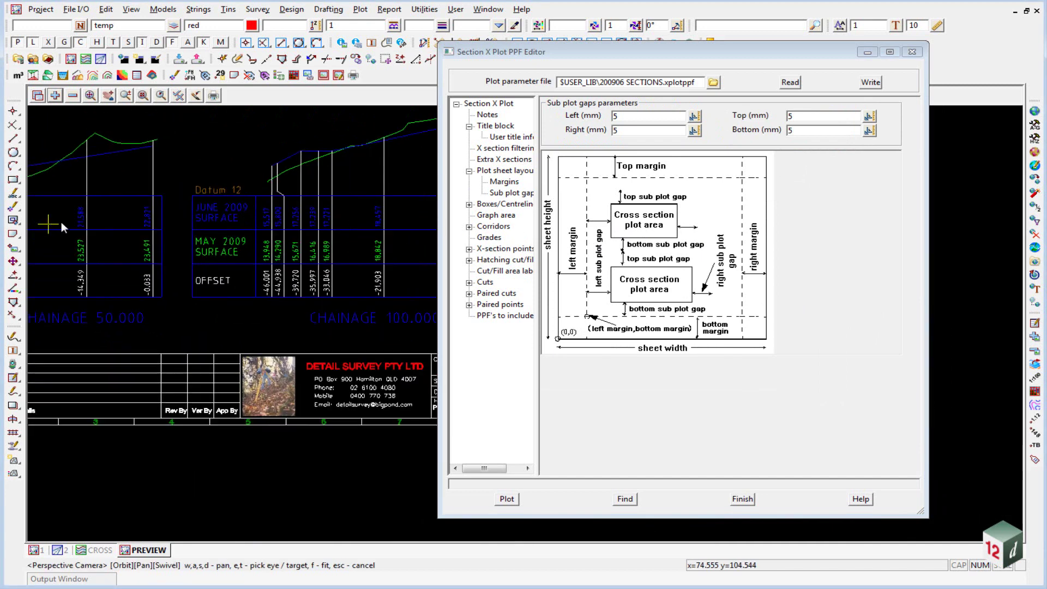
pyautogui.scroll(3, 243, 260)
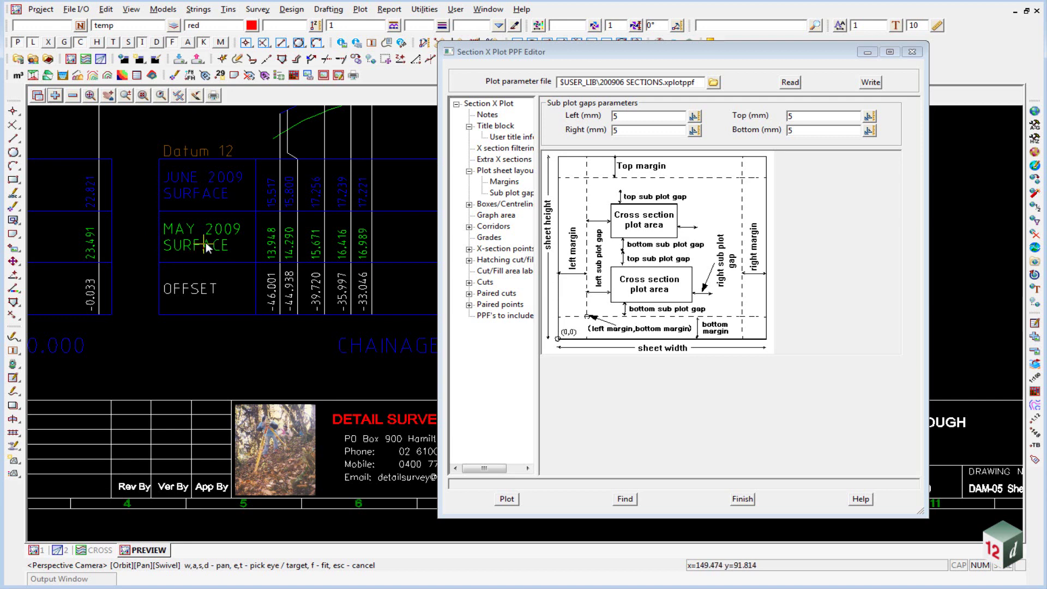
pyautogui.scroll(2, 205, 242)
pyautogui.scroll(-1, 204, 242)
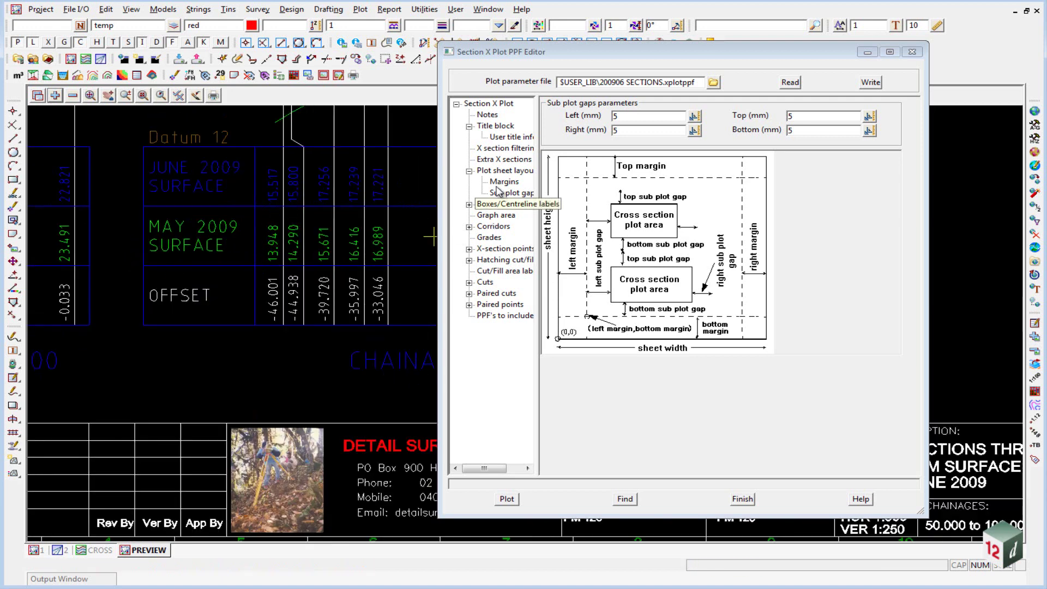
# Step: Expand Common parameters, widen the tree, and open Tins to label with tin set 1 selected
pyautogui.click(471, 207)
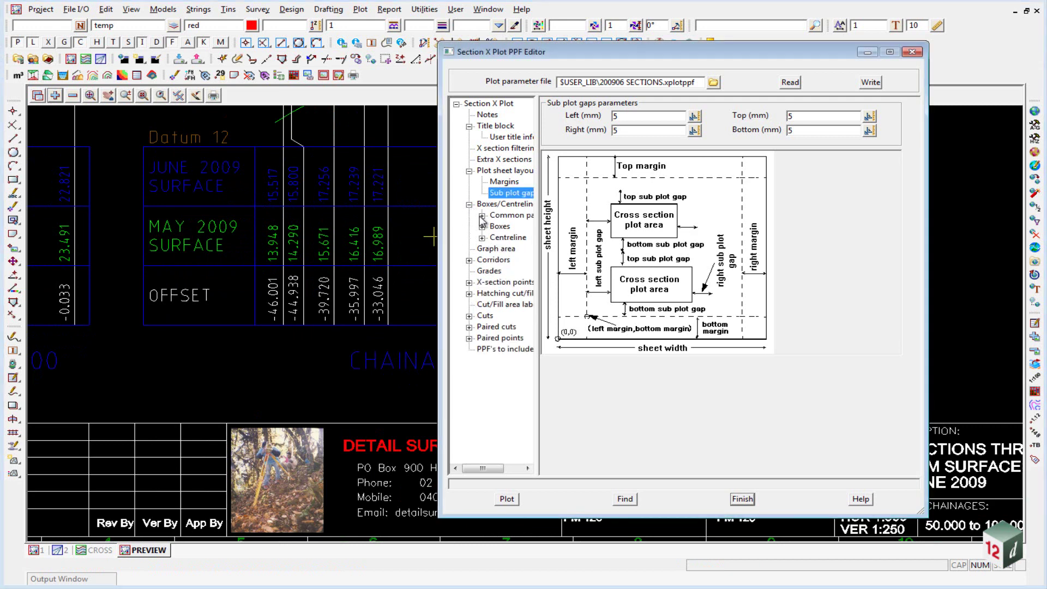
pyautogui.click(482, 216)
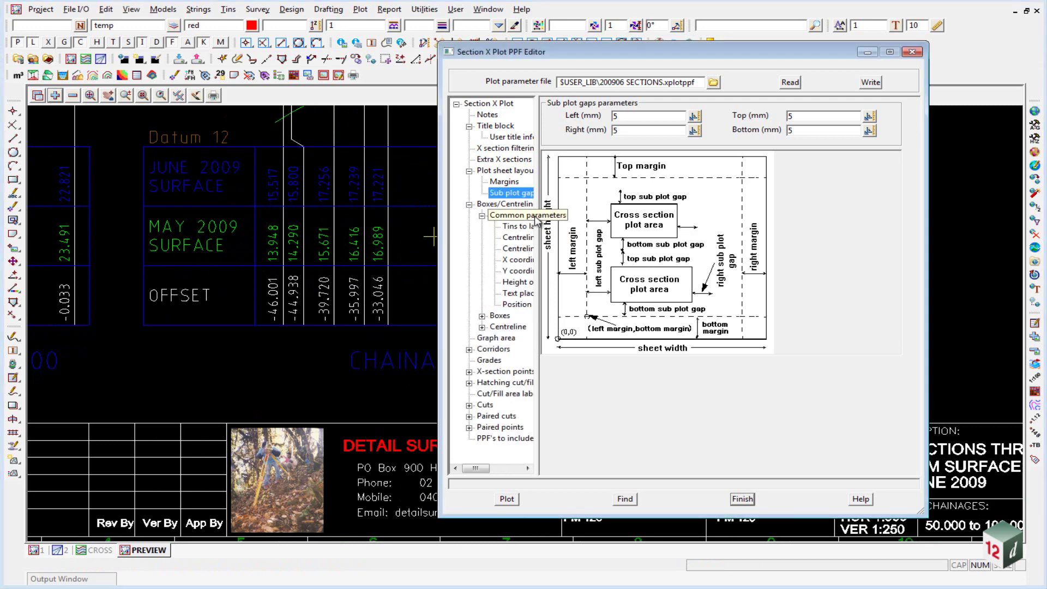
pyautogui.moveTo(540, 215); pyautogui.dragTo(607, 218)
pyautogui.click(519, 227)
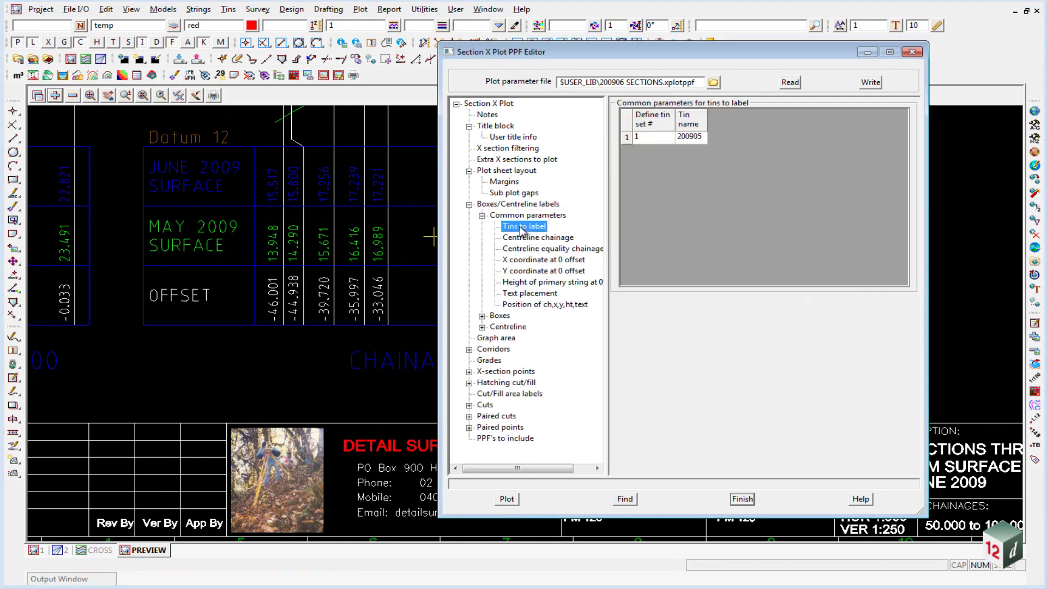
pyautogui.click(626, 139)
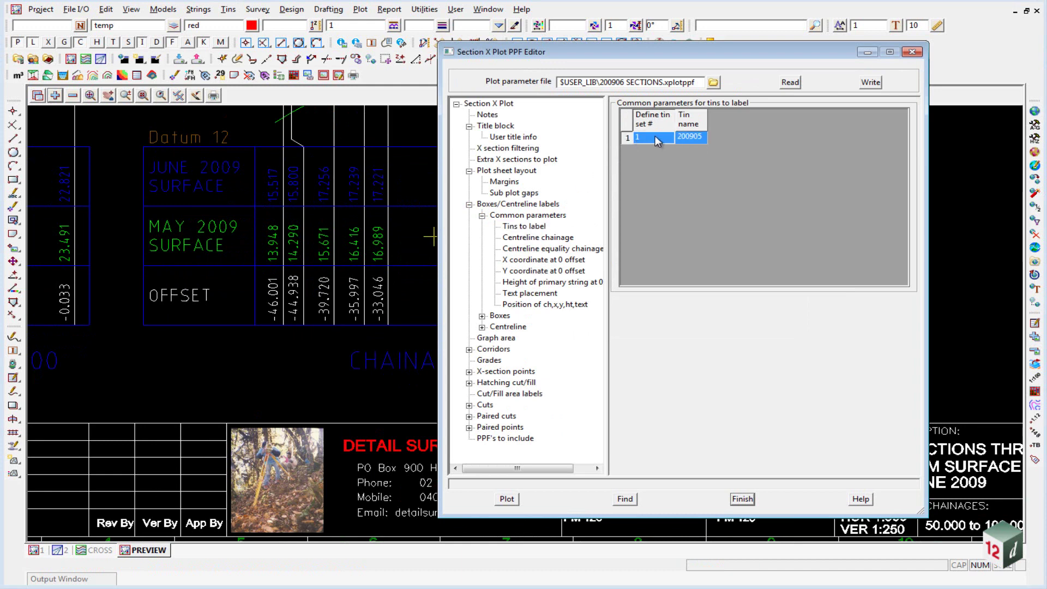
# Step: Open Boxes > Tin titles/values to show tin set 1 (tin 200905) draw and label settings
pyautogui.click(481, 317)
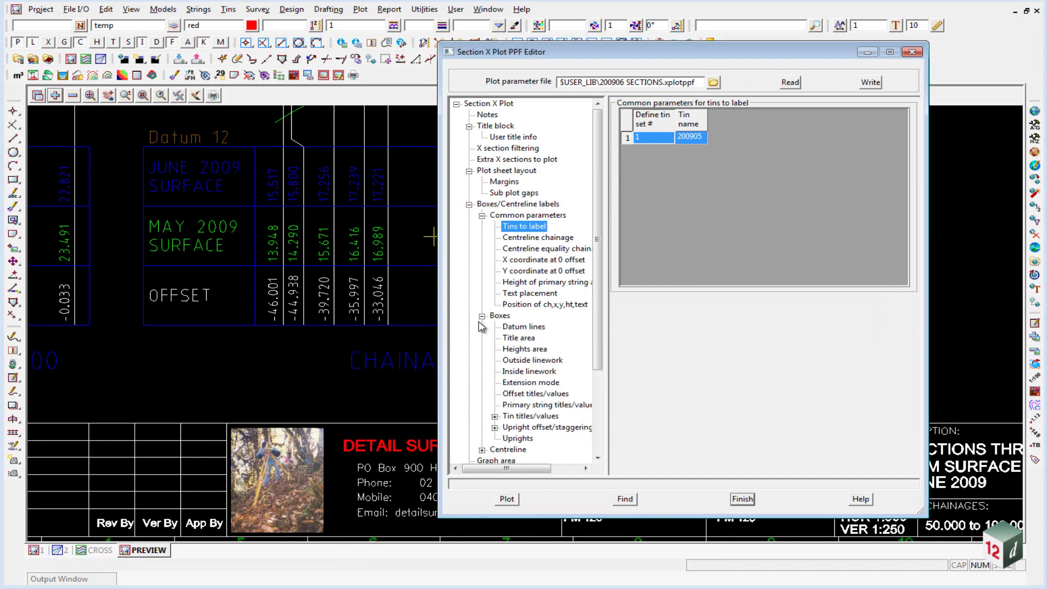
pyautogui.click(523, 416)
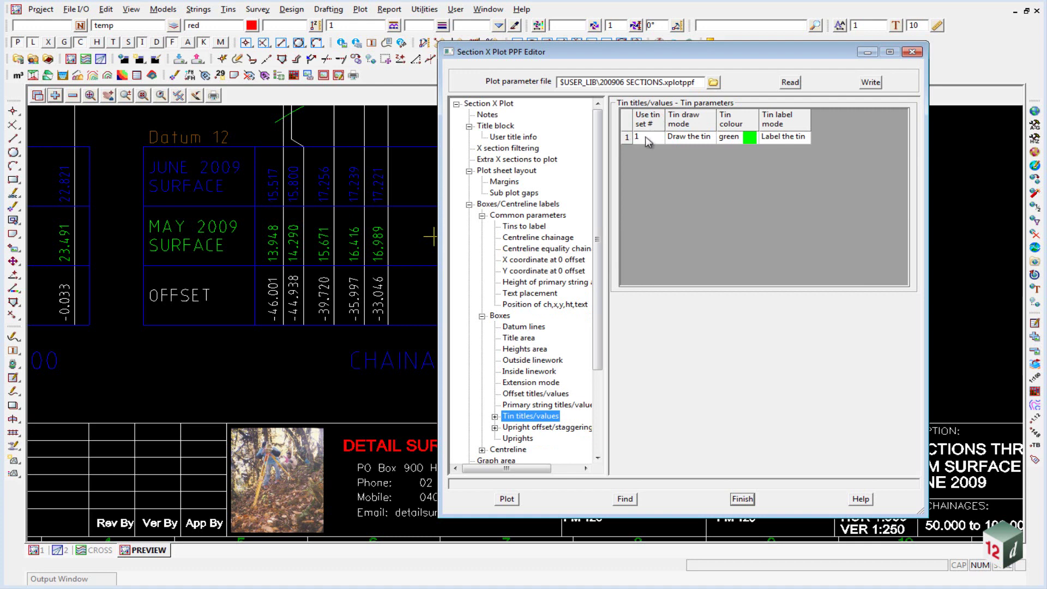
pyautogui.click(517, 227)
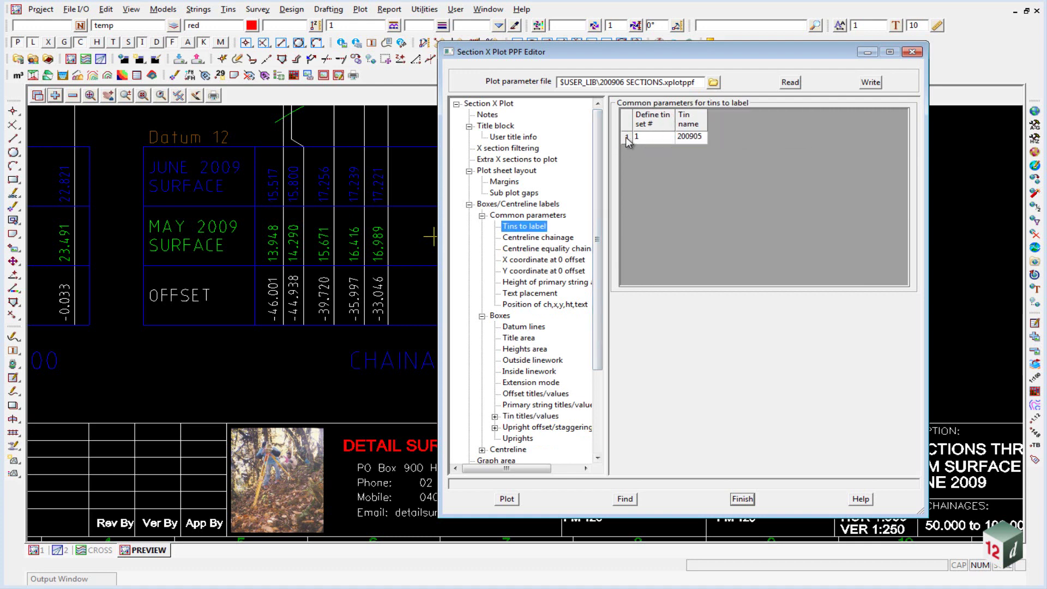
pyautogui.click(627, 138)
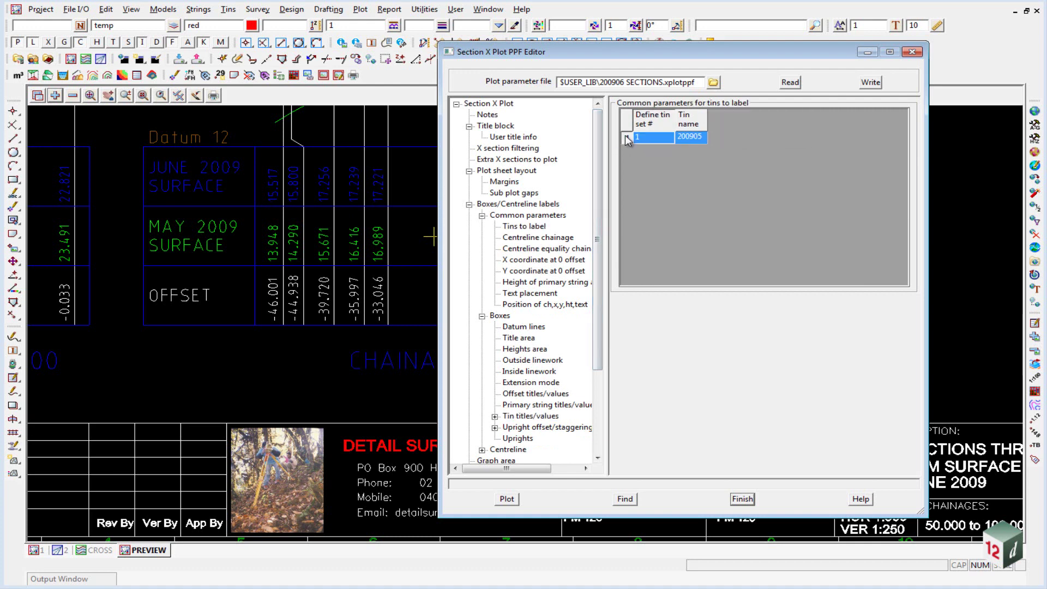
pyautogui.click(520, 417)
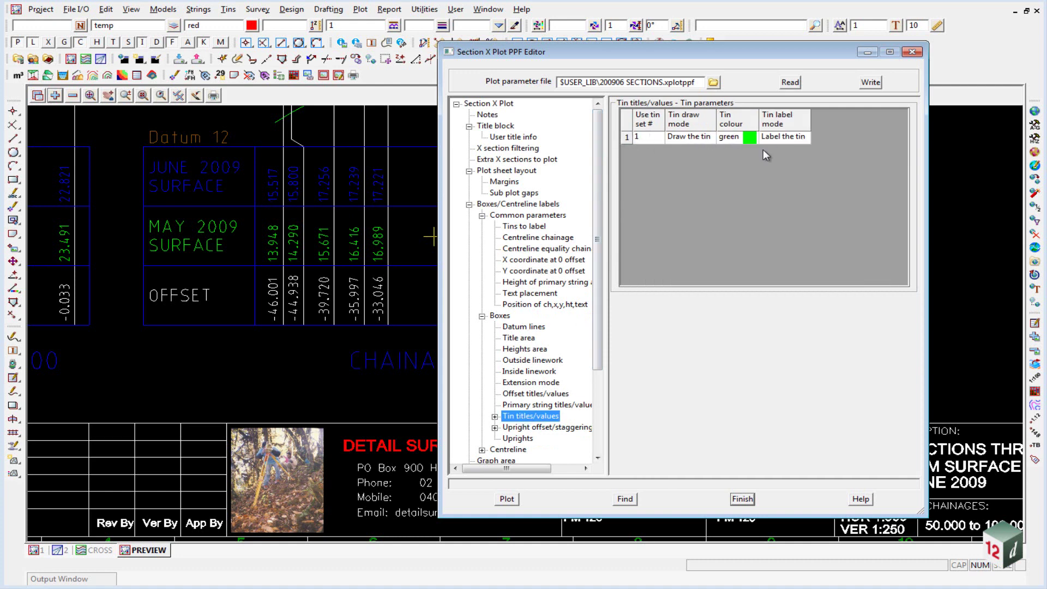
# Step: Review the MAY 2009 SURFACE tin title table, then inspect the tin height decimals (ISO, green, 2.5 mm)
pyautogui.scroll(-3, 237, 342)
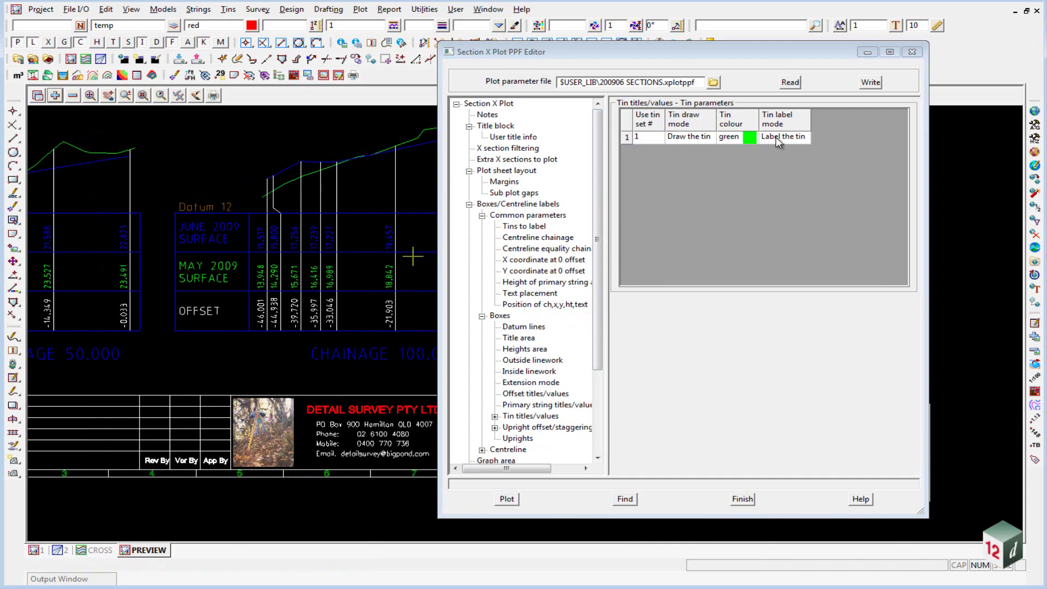
pyautogui.click(495, 418)
pyautogui.click(529, 428)
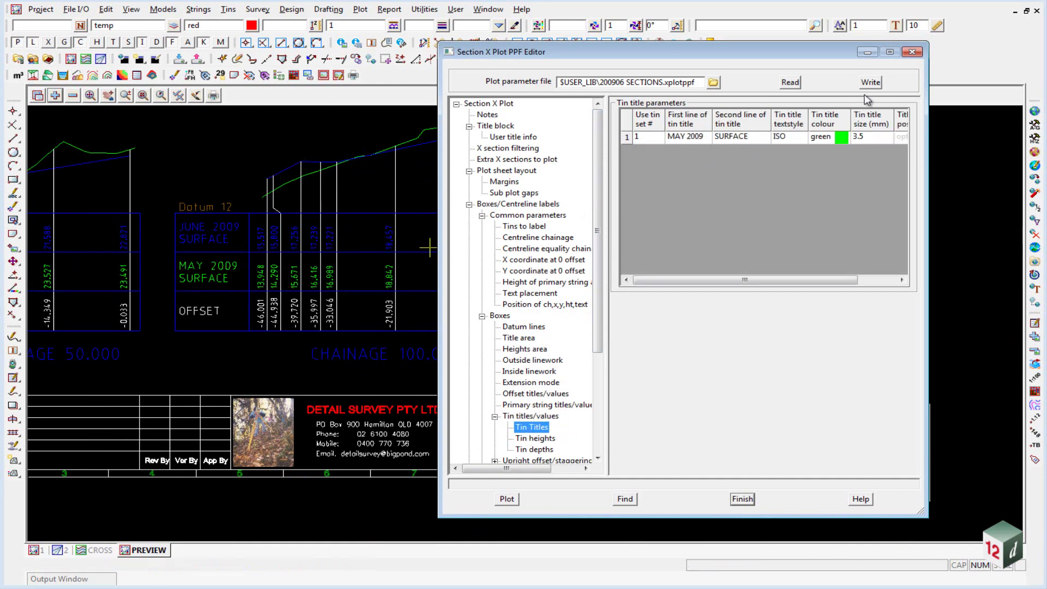
pyautogui.moveTo(754, 279)
pyautogui.mouseDown()
pyautogui.moveTo(814, 276)
pyautogui.moveTo(753, 280)
pyautogui.mouseUp()
pyautogui.click(539, 439)
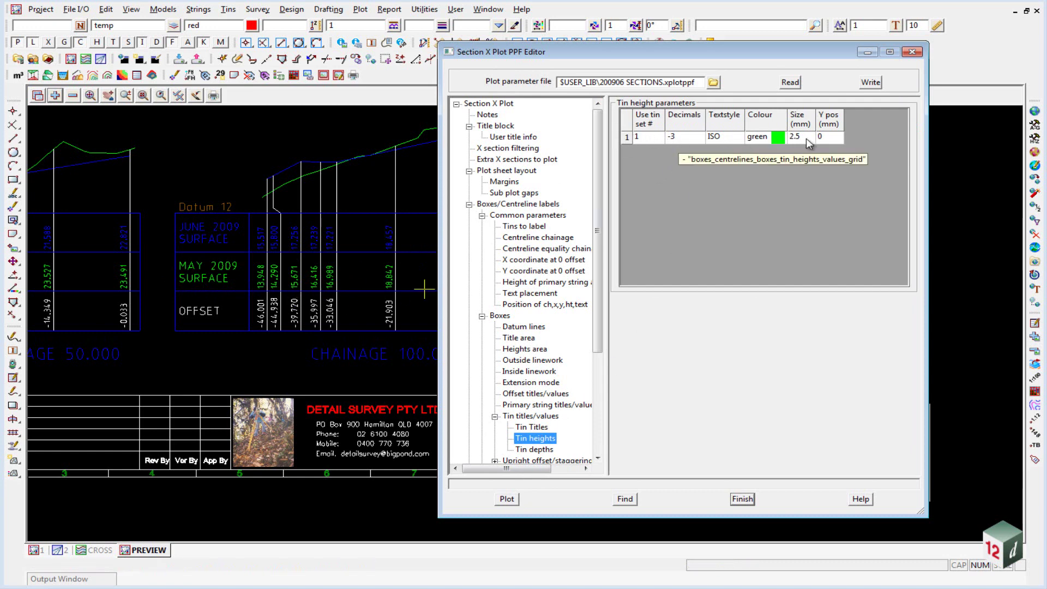
pyautogui.click(679, 139)
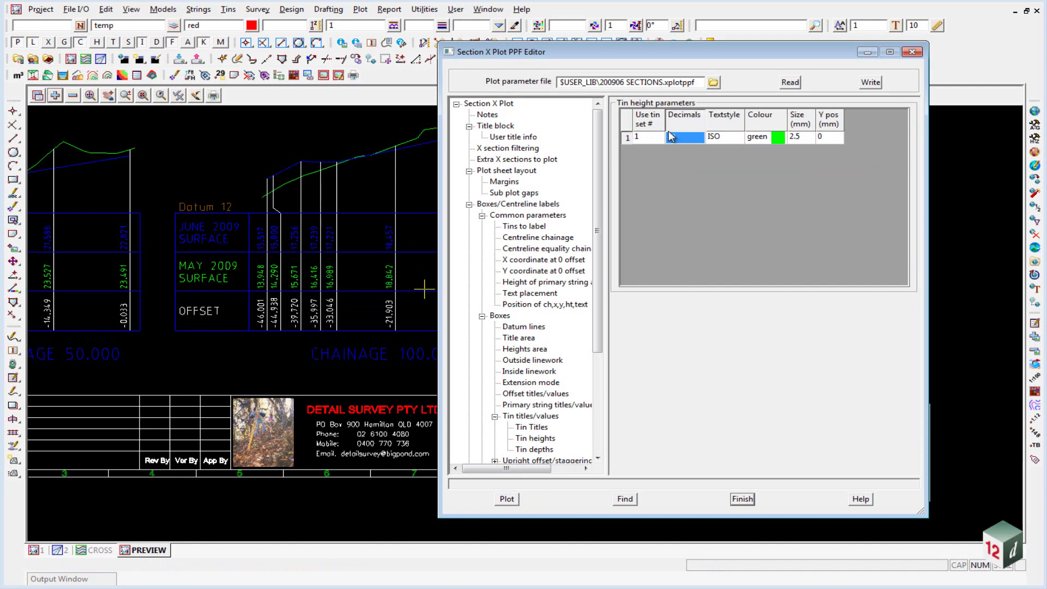
pyautogui.scroll(4, 275, 289)
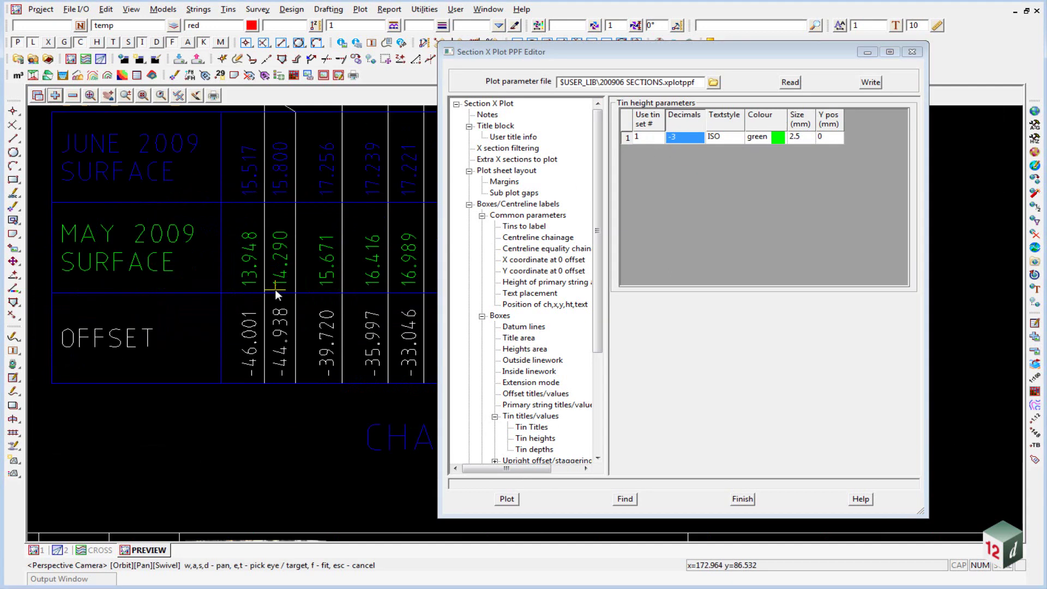
pyautogui.scroll(1, 282, 230)
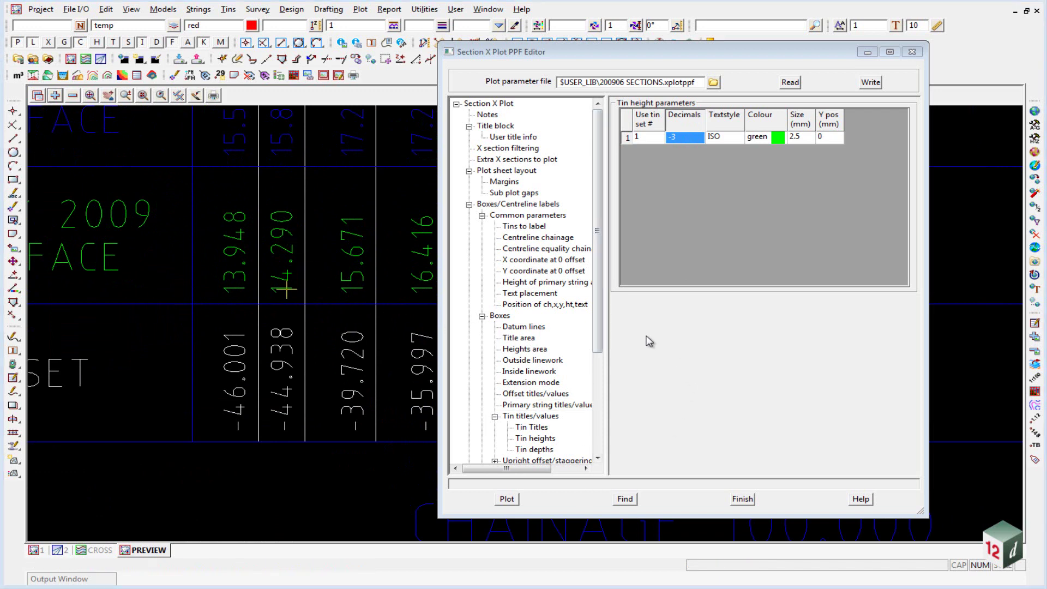
pyautogui.scroll(-2, 268, 271)
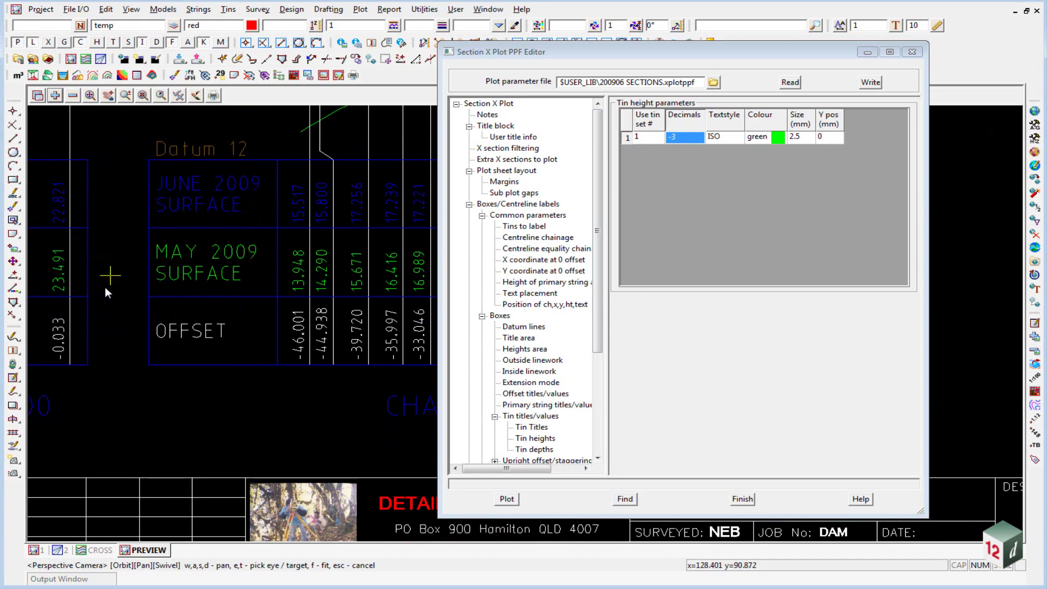
pyautogui.scroll(-2, 112, 276)
pyautogui.scroll(2, 197, 228)
pyautogui.scroll(-1, 177, 201)
pyautogui.scroll(3, 275, 152)
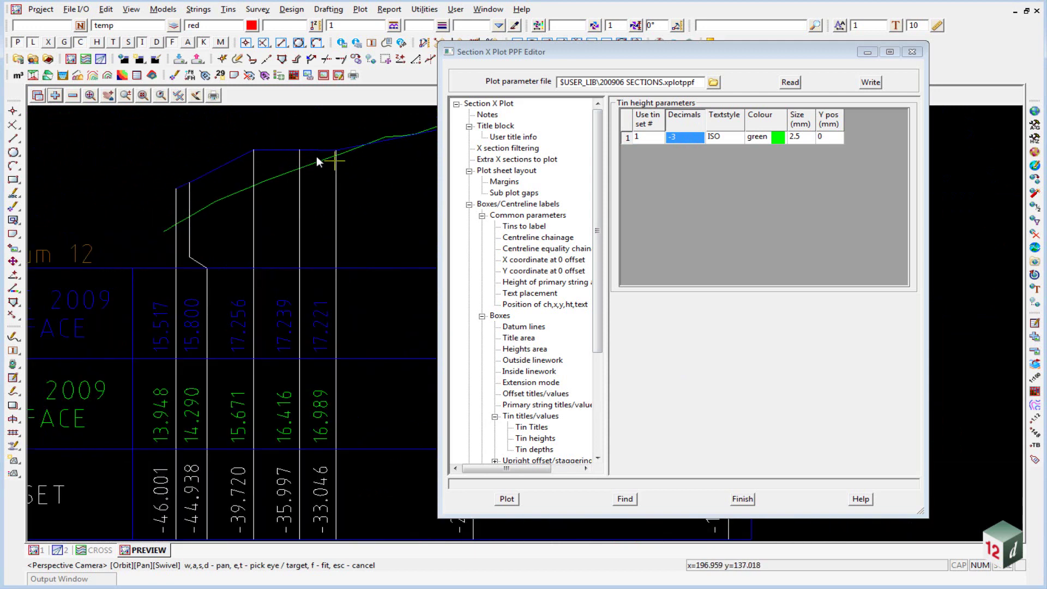
pyautogui.scroll(-2, 369, 153)
pyautogui.scroll(3, 204, 191)
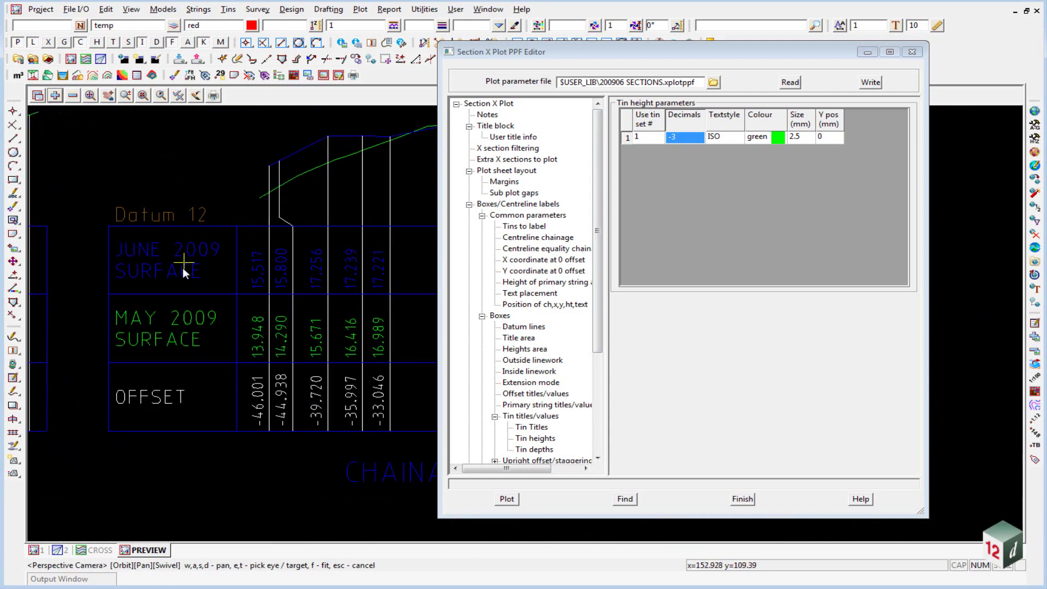
pyautogui.scroll(-1, 228, 240)
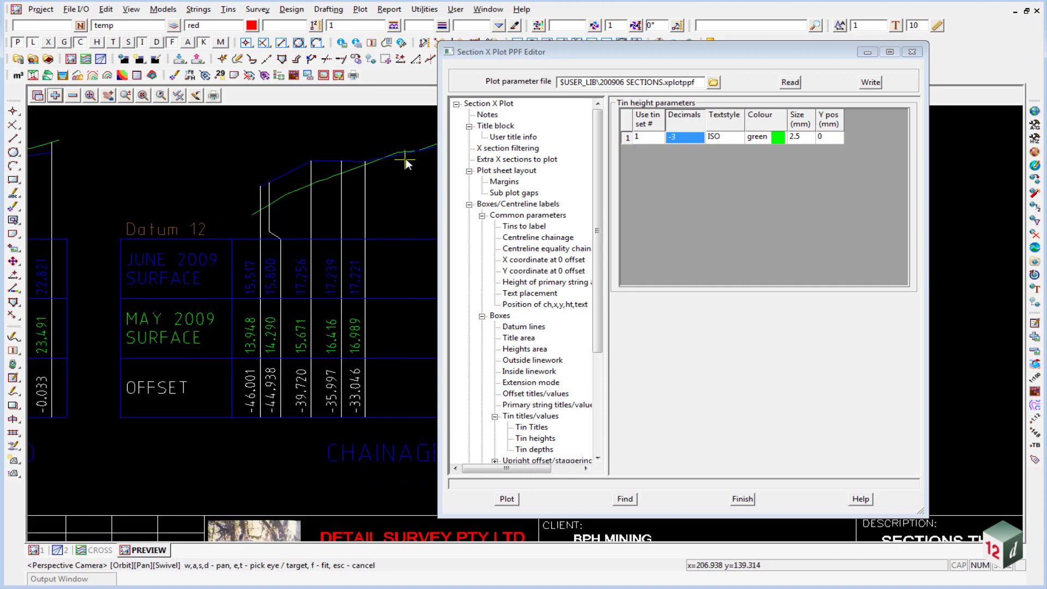
pyautogui.scroll(1, 185, 223)
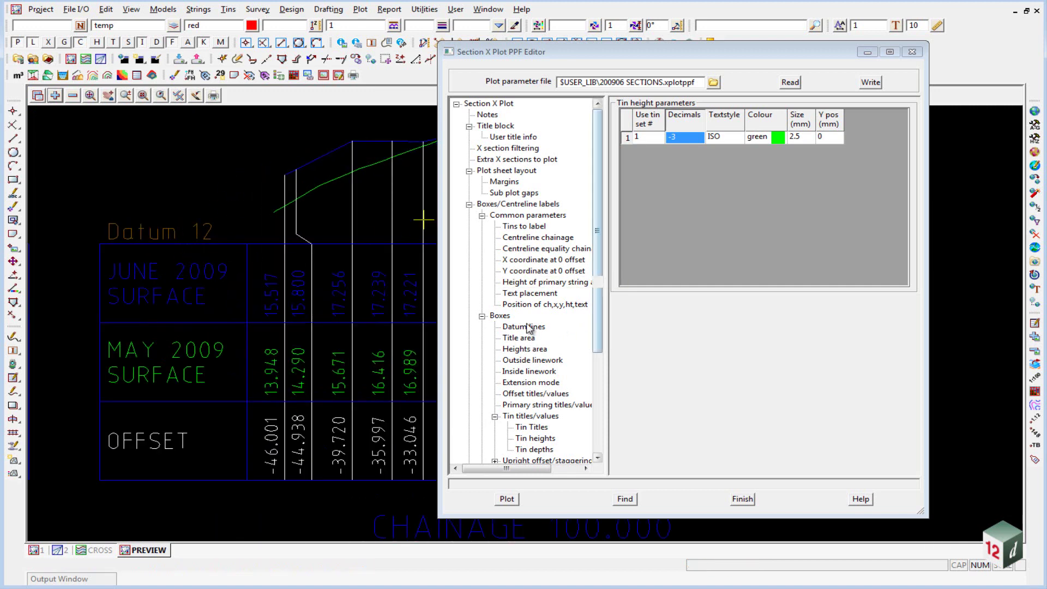
# Step: Check the primary string title lines JUNE 2009 and SURFACE
pyautogui.click(528, 406)
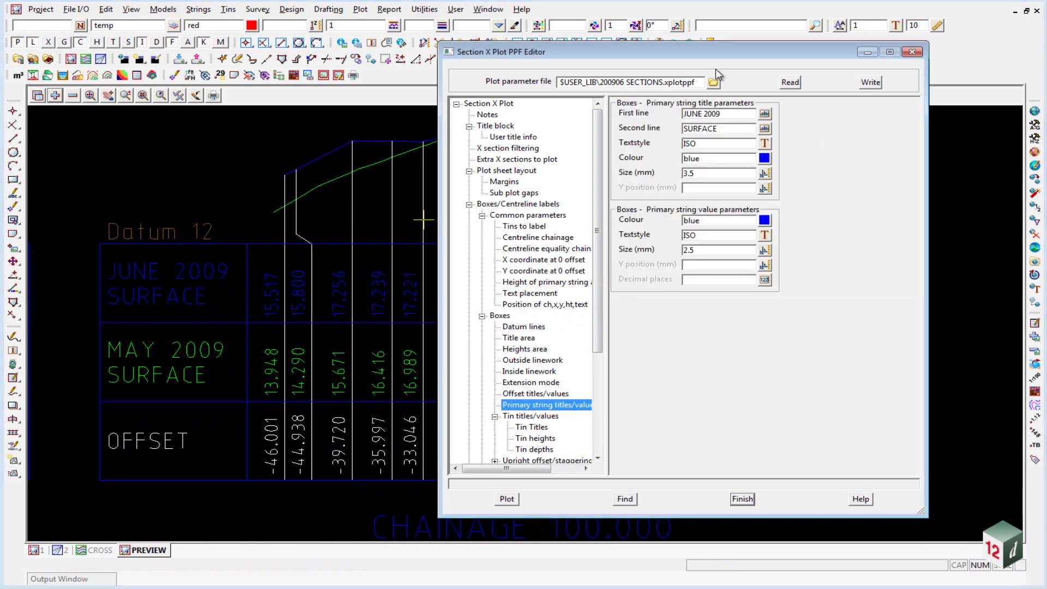
pyautogui.click(730, 115)
pyautogui.click(728, 128)
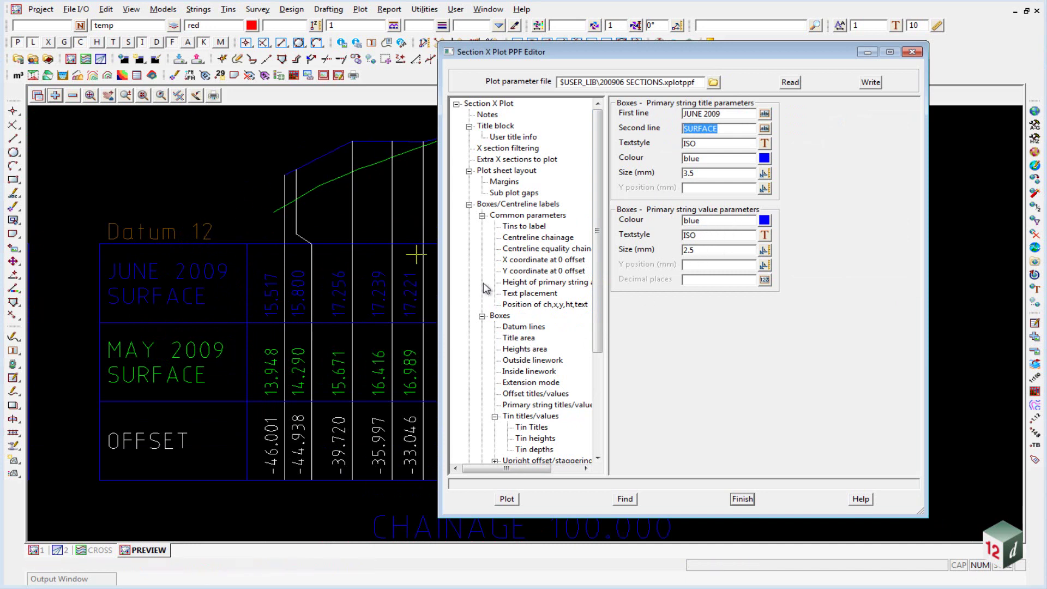
# Step: Display the offset title and value settings: OFFSET title, white ISO text at 3.5 mm
pyautogui.click(195, 340)
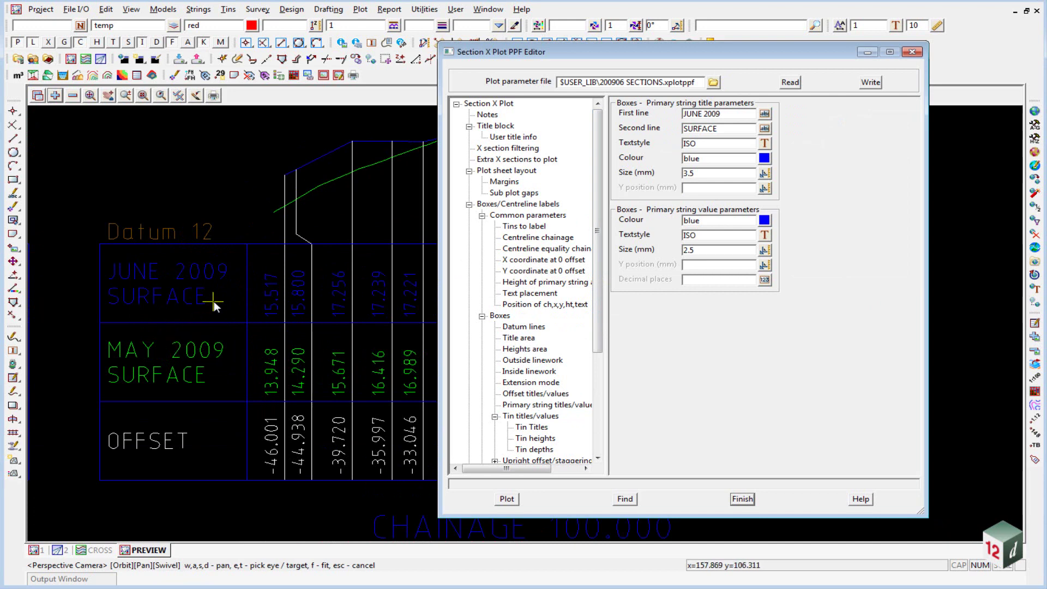
pyautogui.scroll(-2, 217, 299)
pyautogui.scroll(-3, 220, 378)
pyautogui.scroll(2, 266, 365)
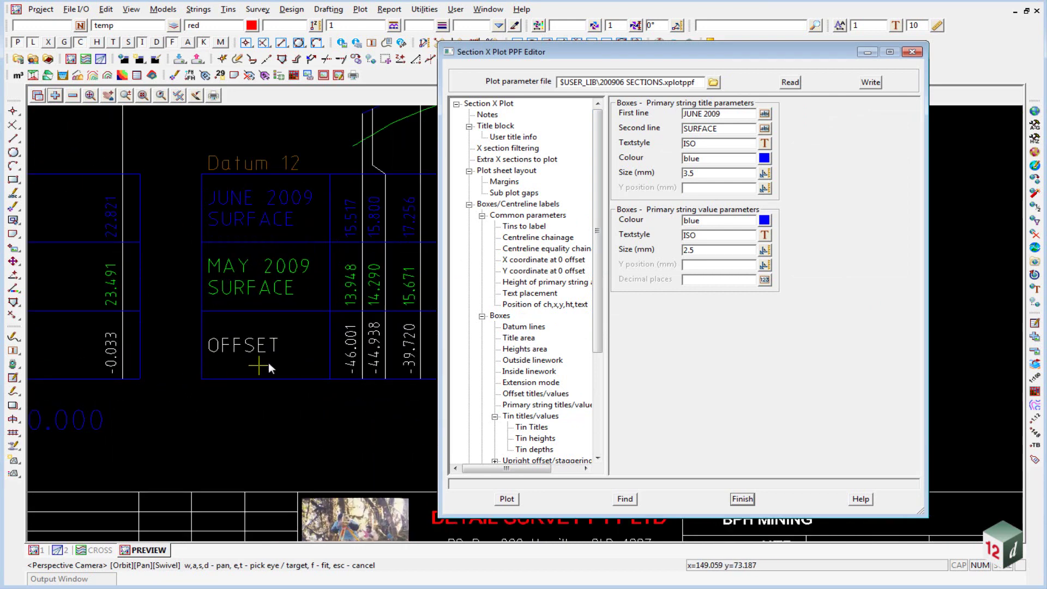
pyautogui.click(538, 394)
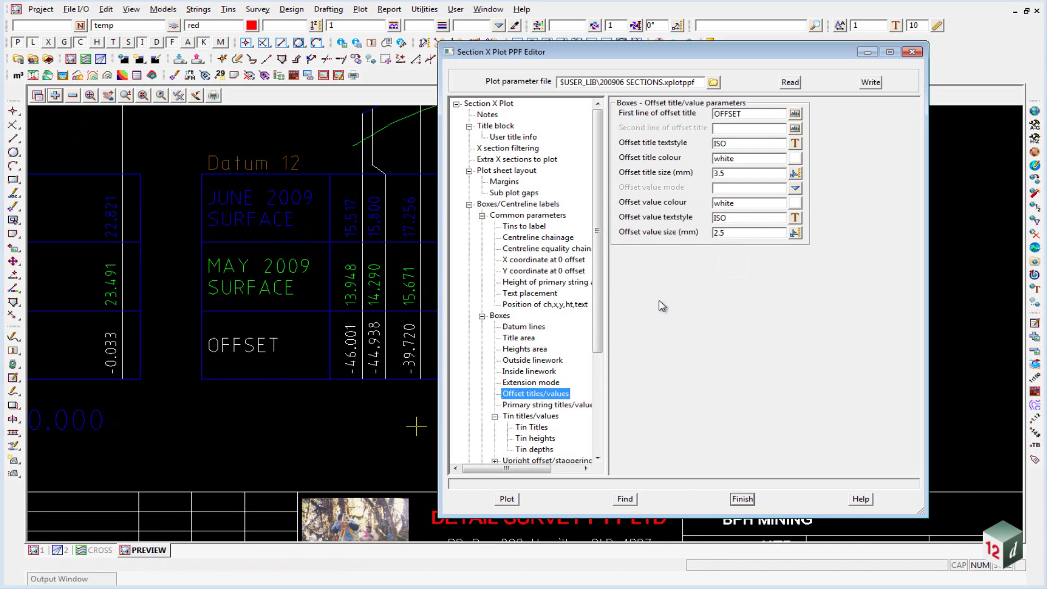
pyautogui.doubleClick(772, 114)
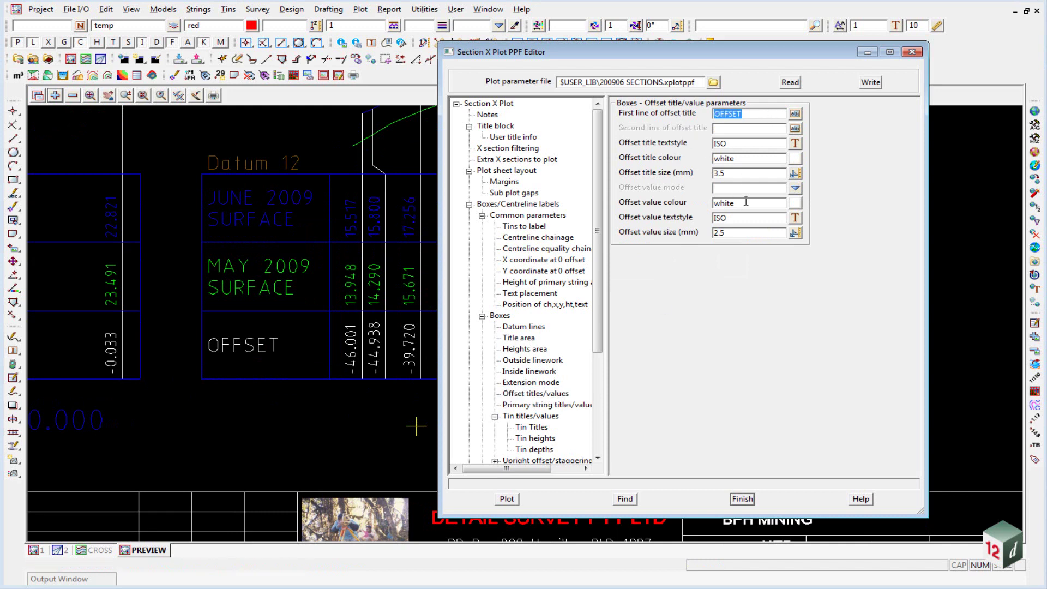
pyautogui.moveTo(758, 204); pyautogui.dragTo(727, 242)
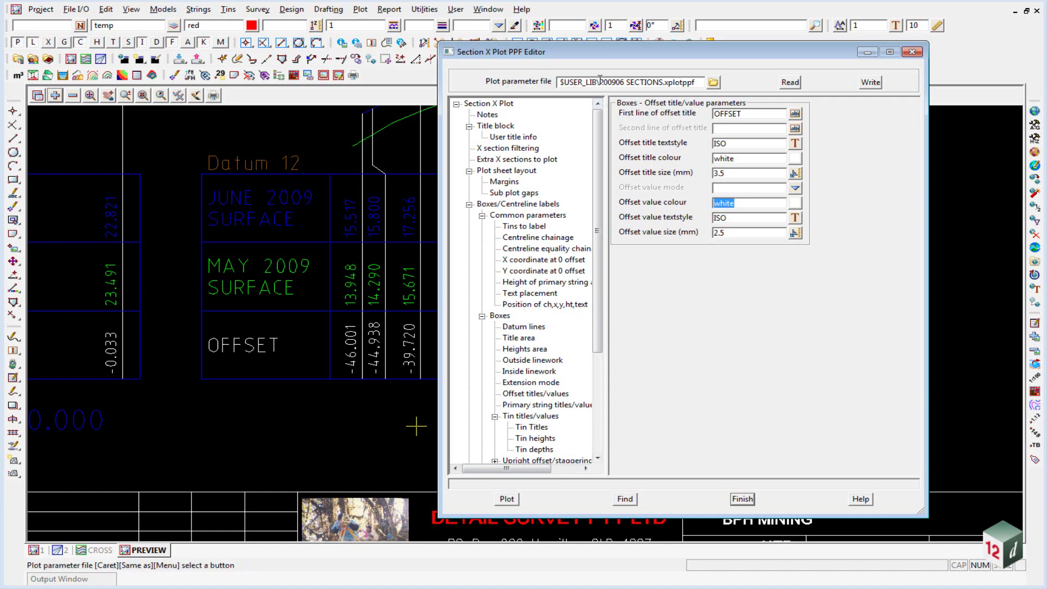
# Step: Write the parameters to 200906 SECTIONS.xplotppf without the $USER_LIB\ prefix, then return to Section X Plot
pyautogui.moveTo(601, 81); pyautogui.dragTo(461, 88)
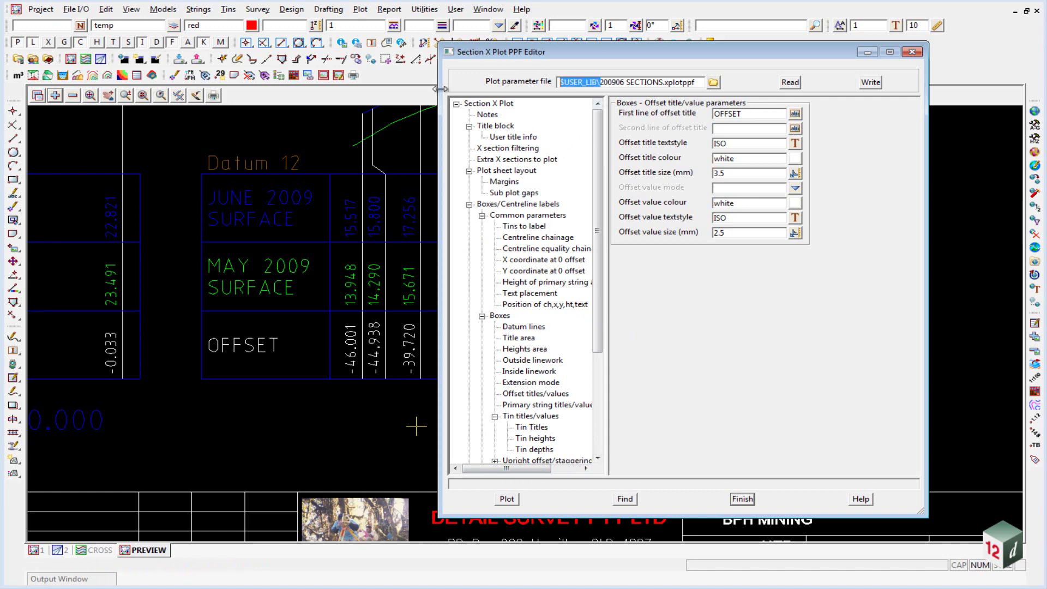
pyautogui.press('Delete')
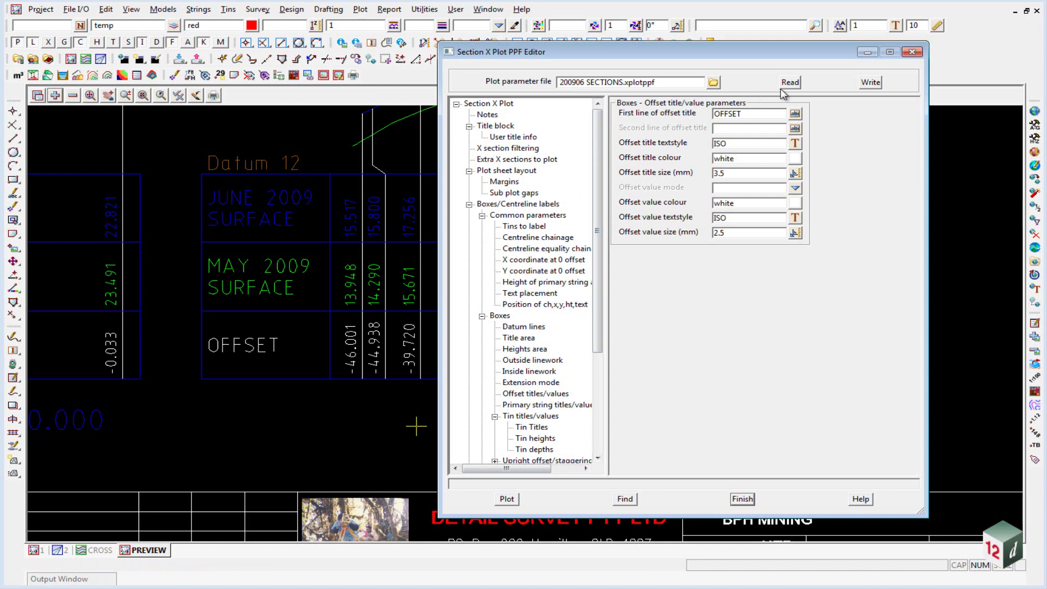
pyautogui.click(871, 83)
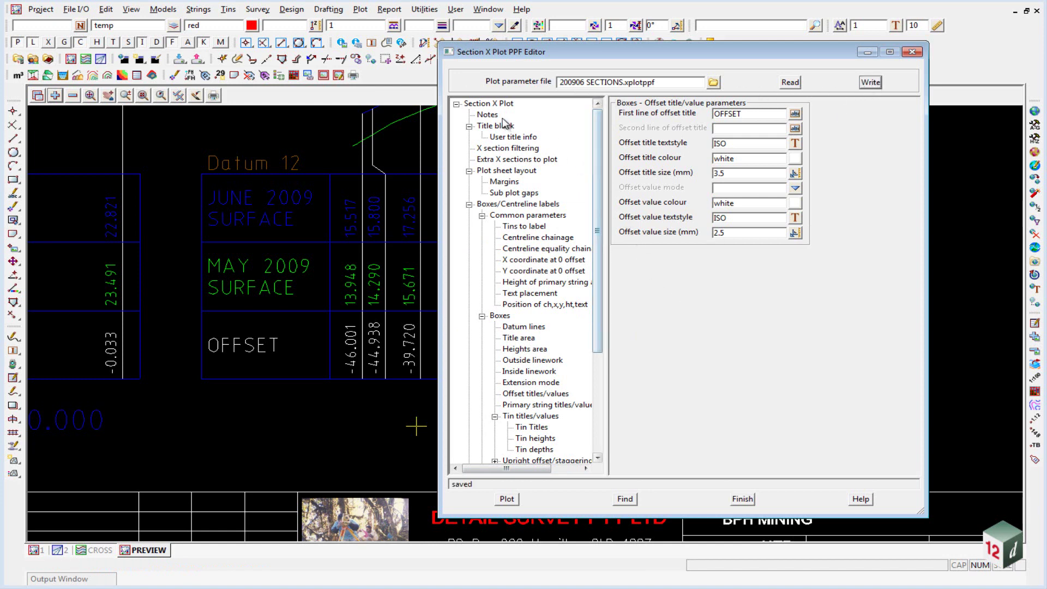
pyautogui.click(488, 104)
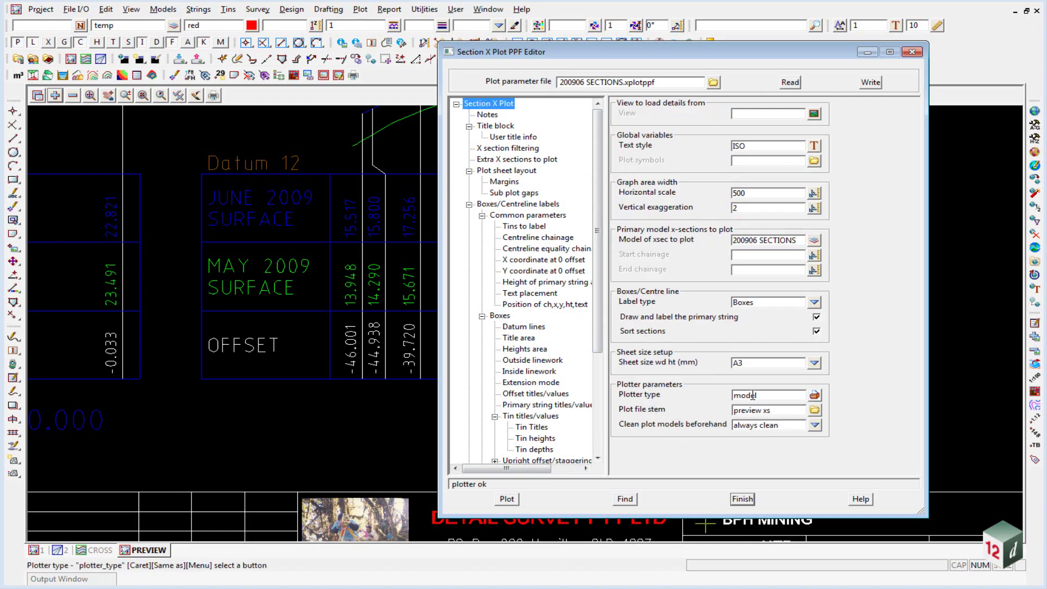
# Step: Select pdf_writer as the plotter and plot the cross-sections to preview xs.pdf
pyautogui.click(815, 395)
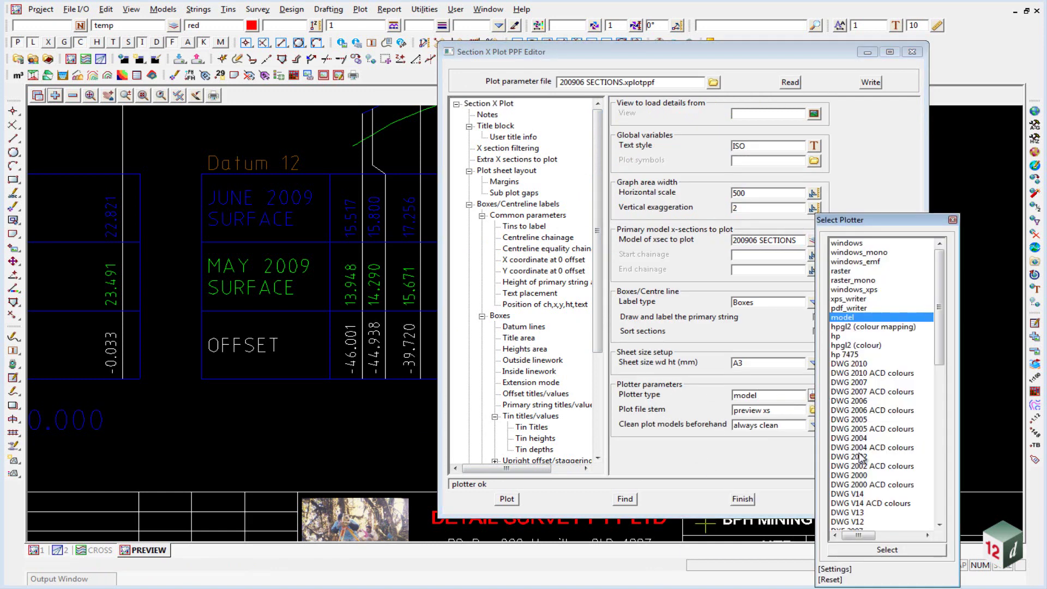
pyautogui.doubleClick(851, 308)
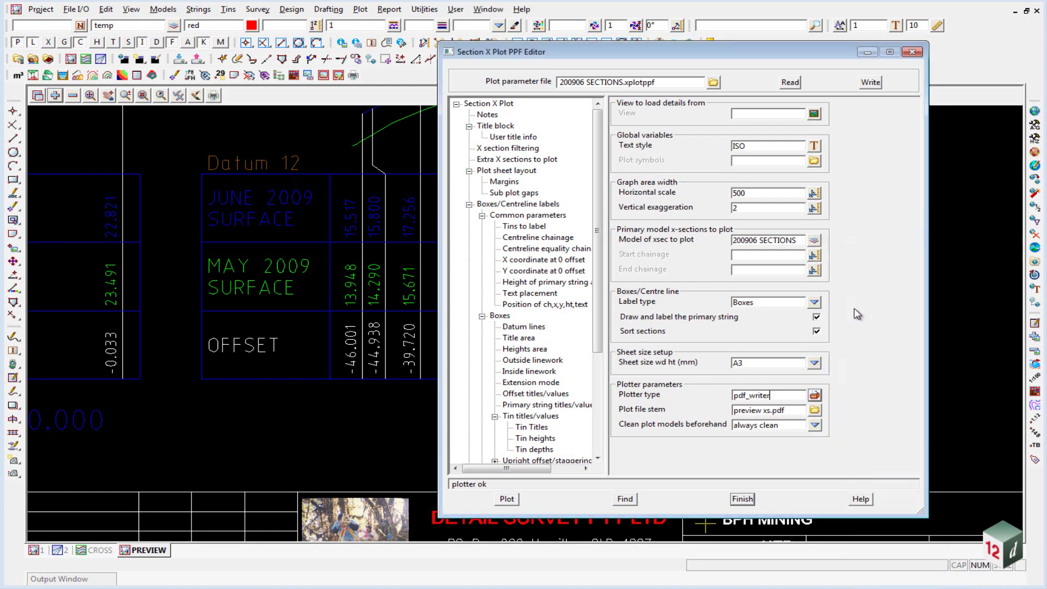
pyautogui.click(511, 500)
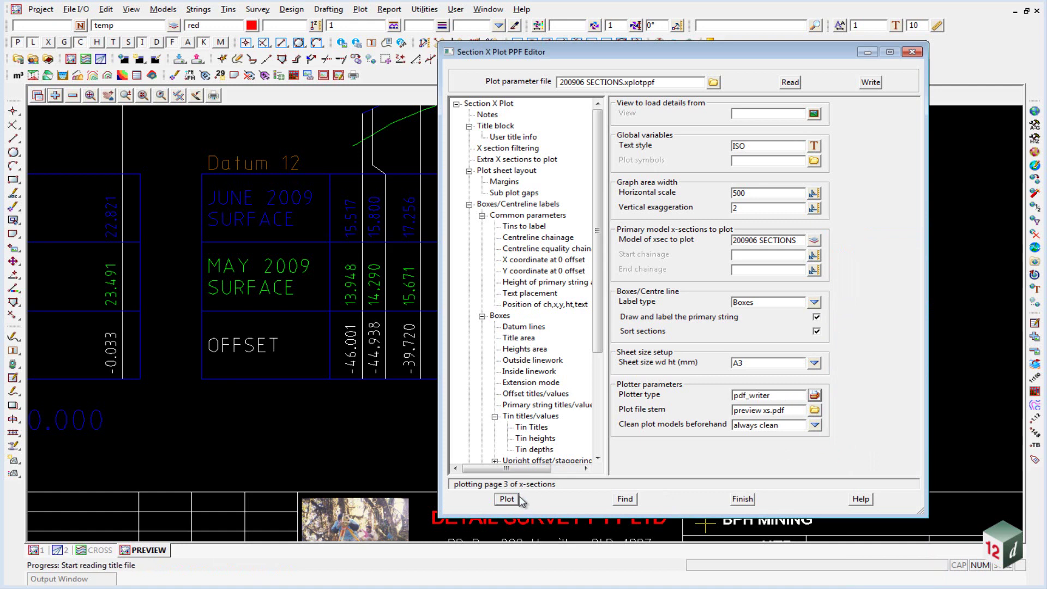